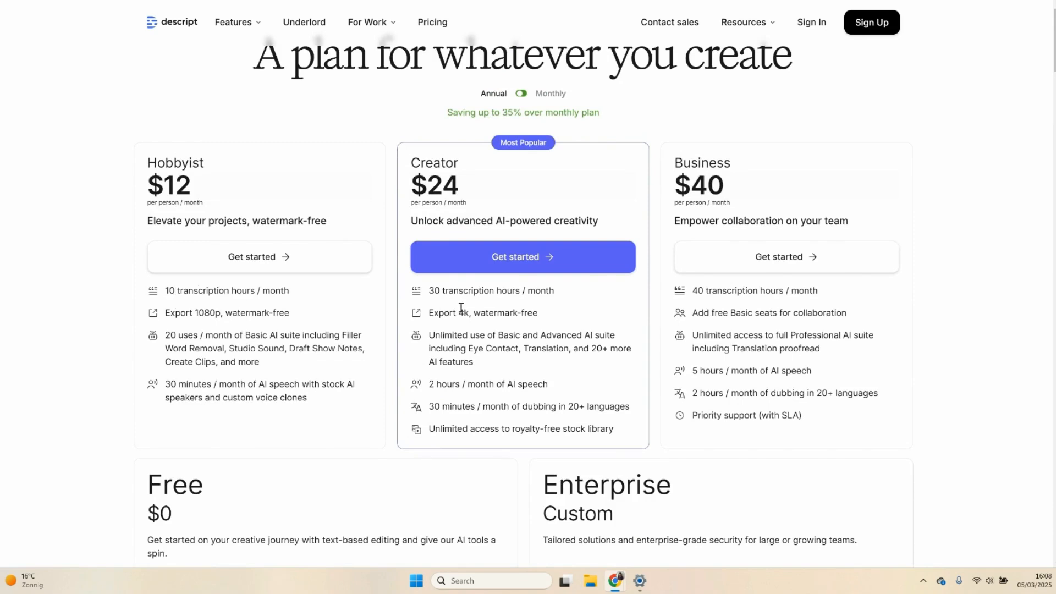
drag(503, 114, 522, 111)
click(522, 111)
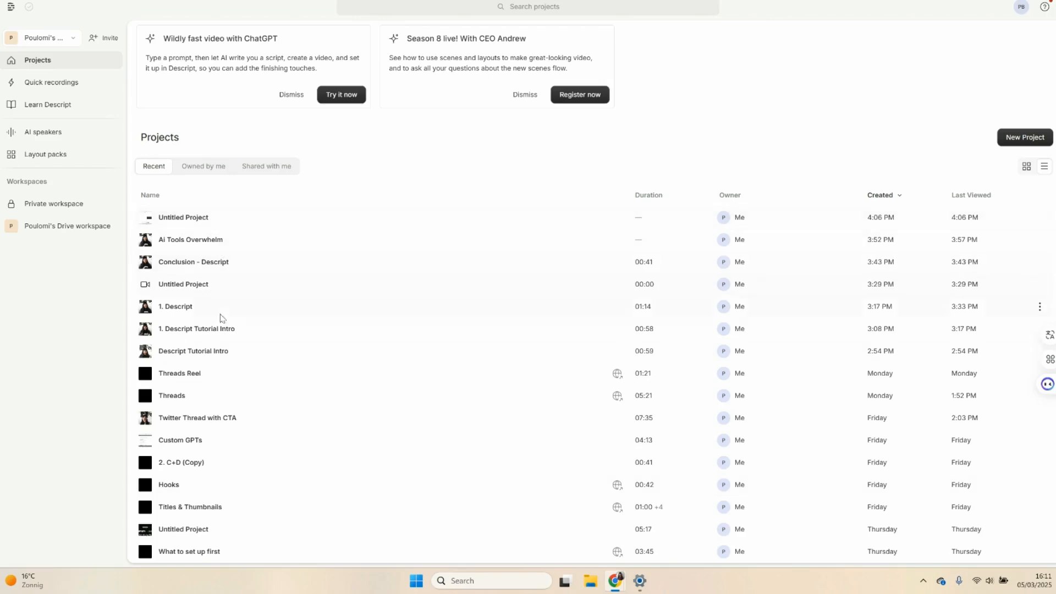
- Create a new video project from the projects list
scroll(248, 523, down, 1)
scroll(255, 519, down, 10)
scroll(304, 391, down, 10)
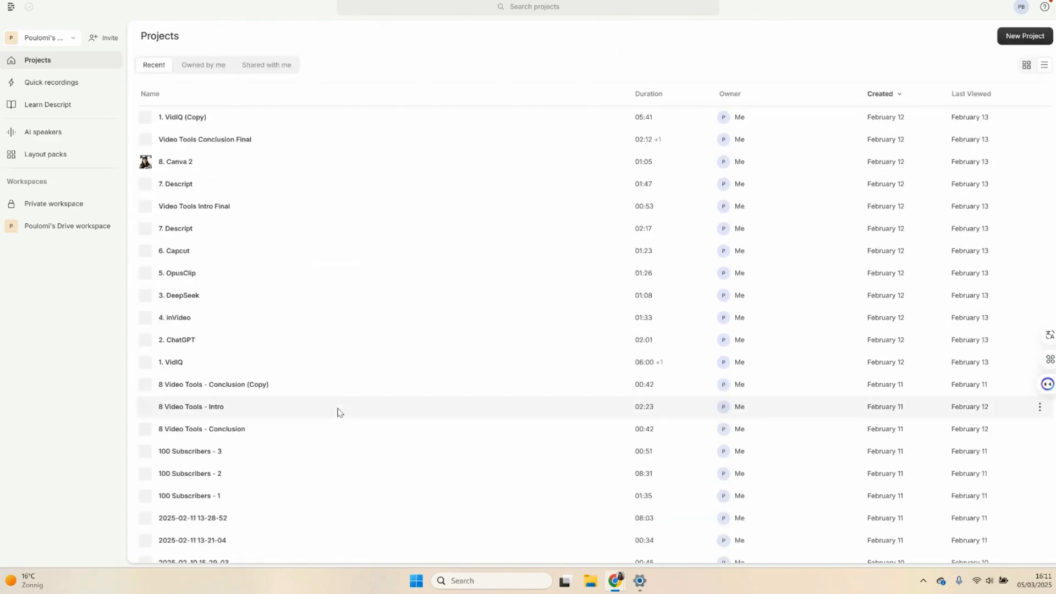
scroll(365, 390, up, 20)
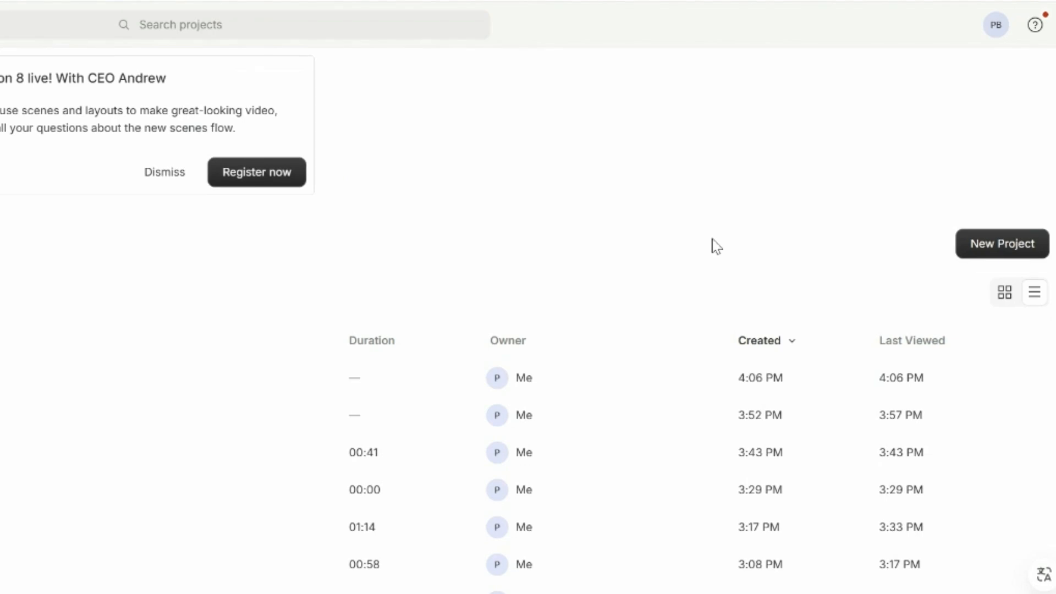
click(1010, 252)
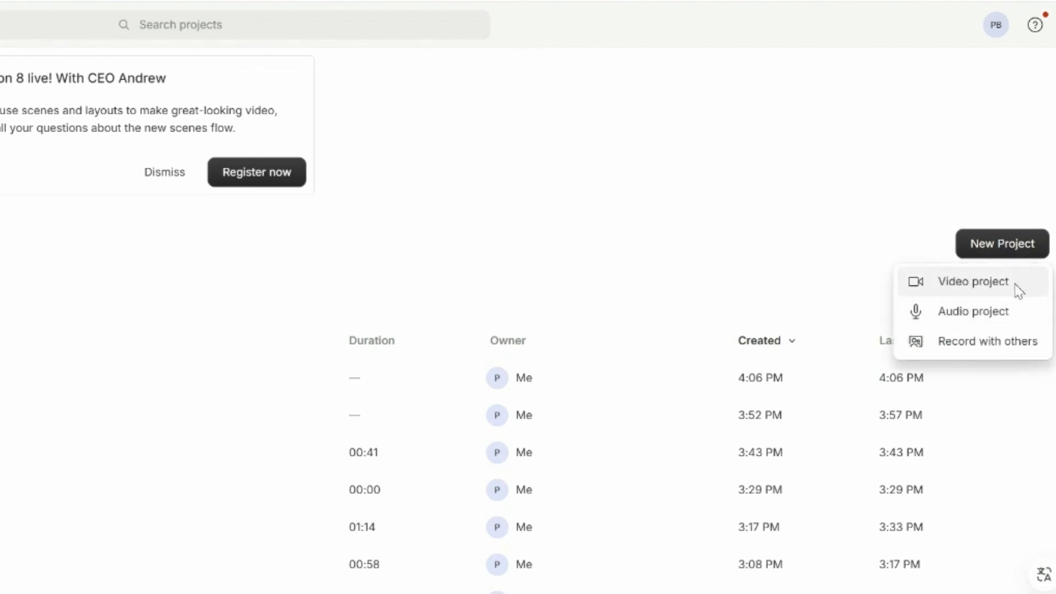
click(1000, 344)
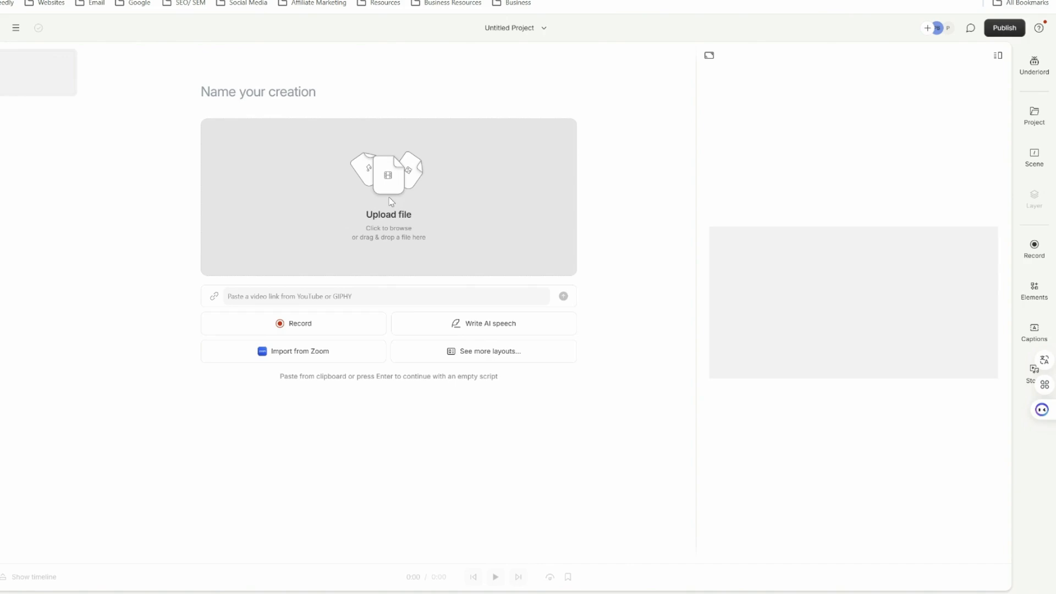
- Upload the selected video recordings into the project and accept the transcription settings with automatic language detection
click(391, 202)
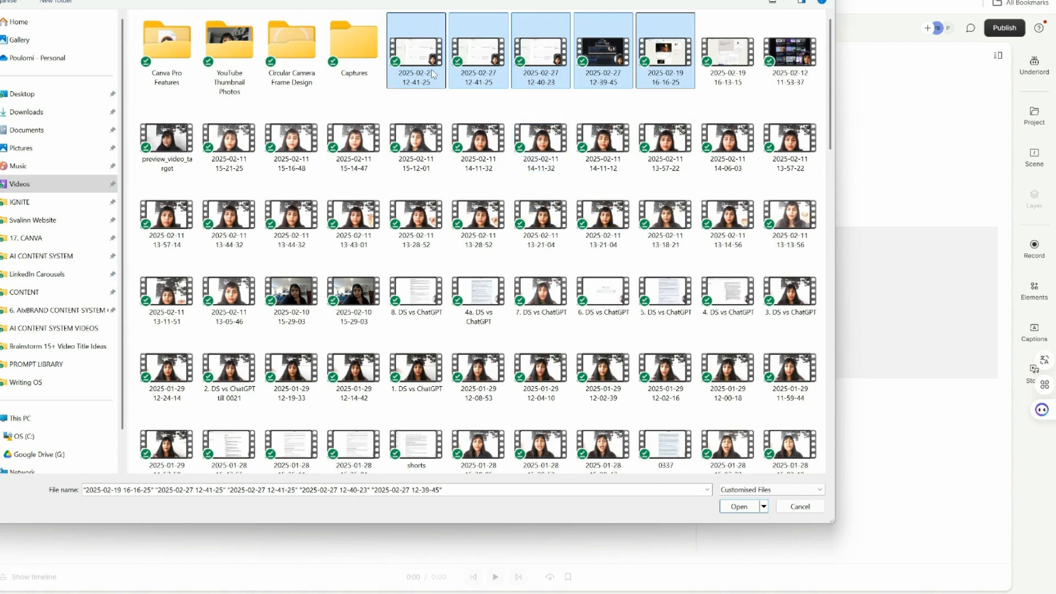
click(739, 507)
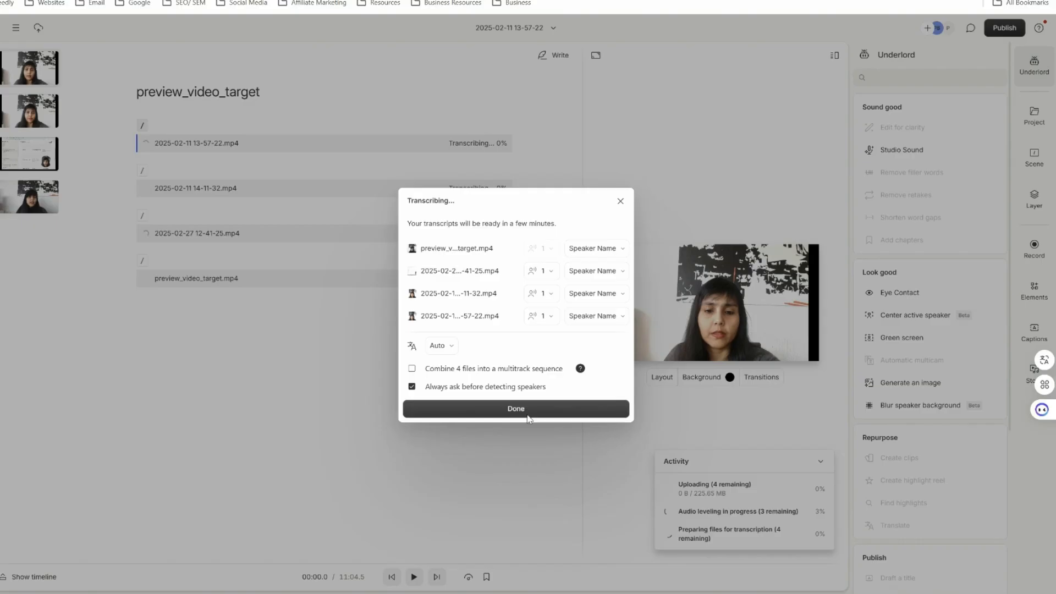
click(526, 415)
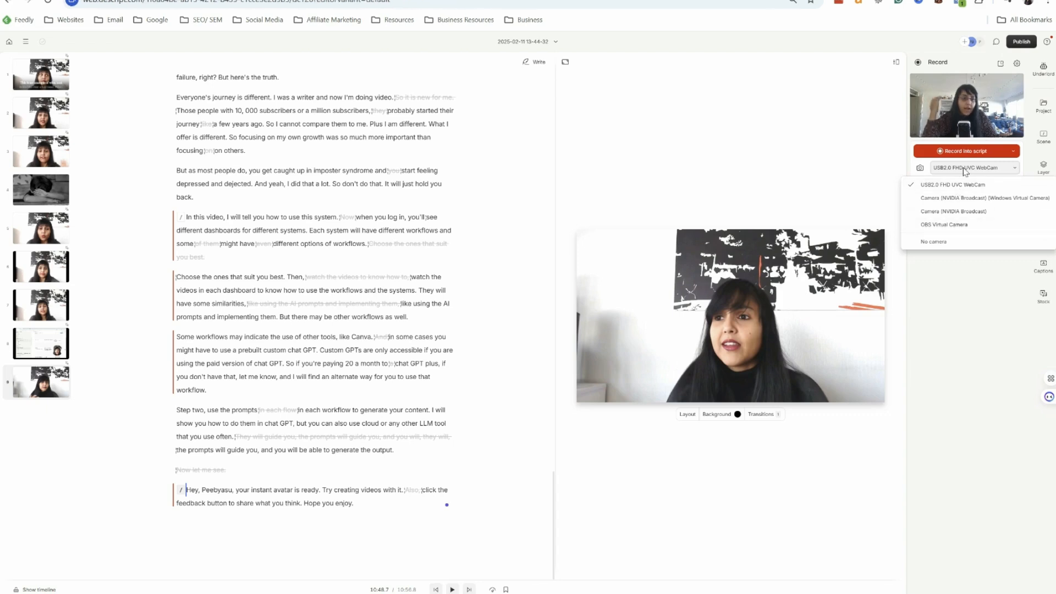
- Review the camera, microphone and screen-sharing choices for recording, keeping USB2.0 FHD UVC WebCam and cancelling the screen share
click(962, 185)
click(964, 184)
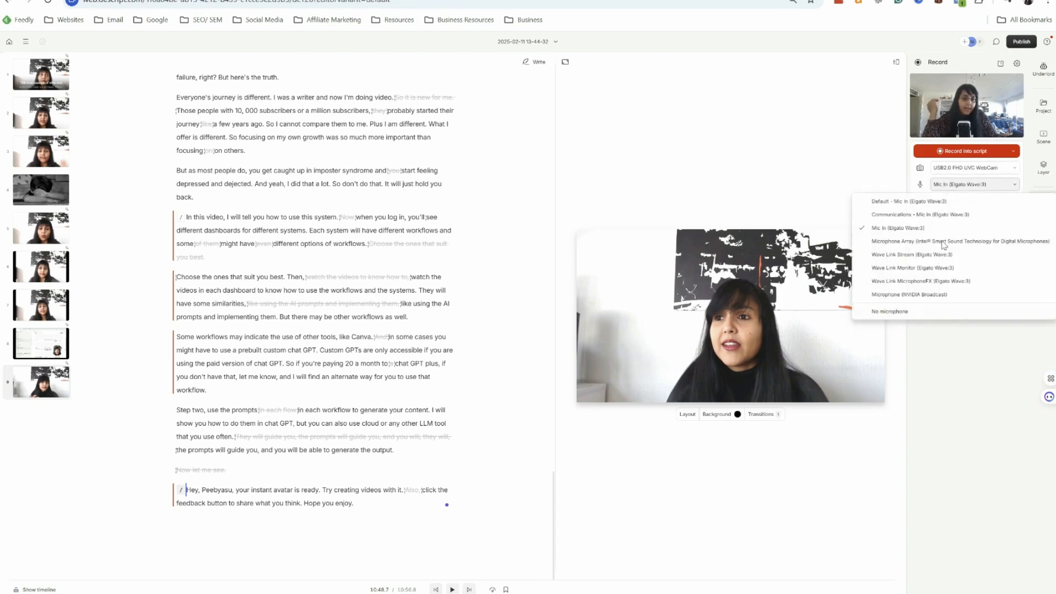
click(971, 184)
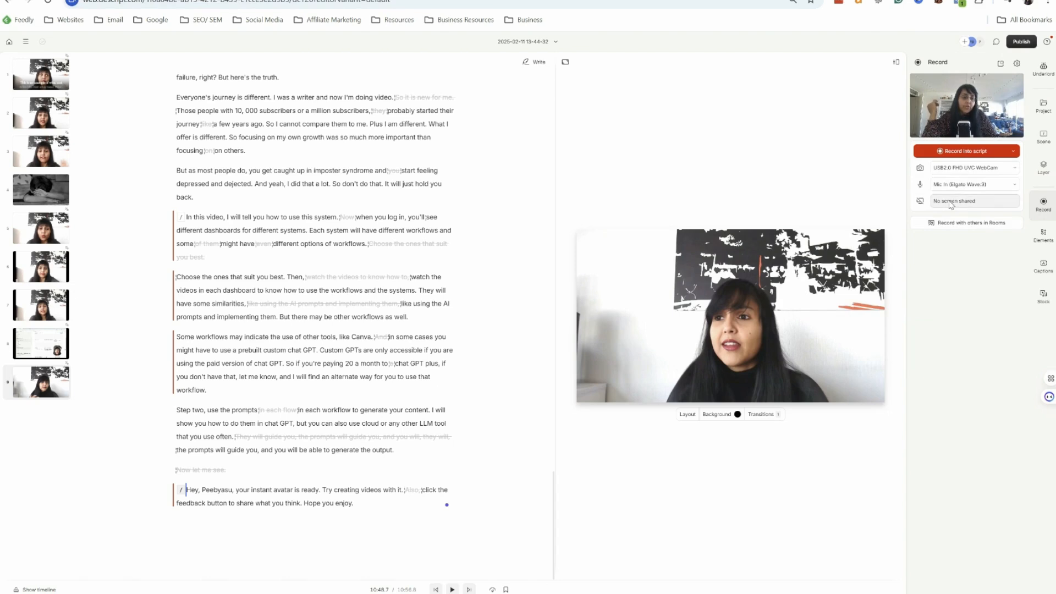
click(952, 202)
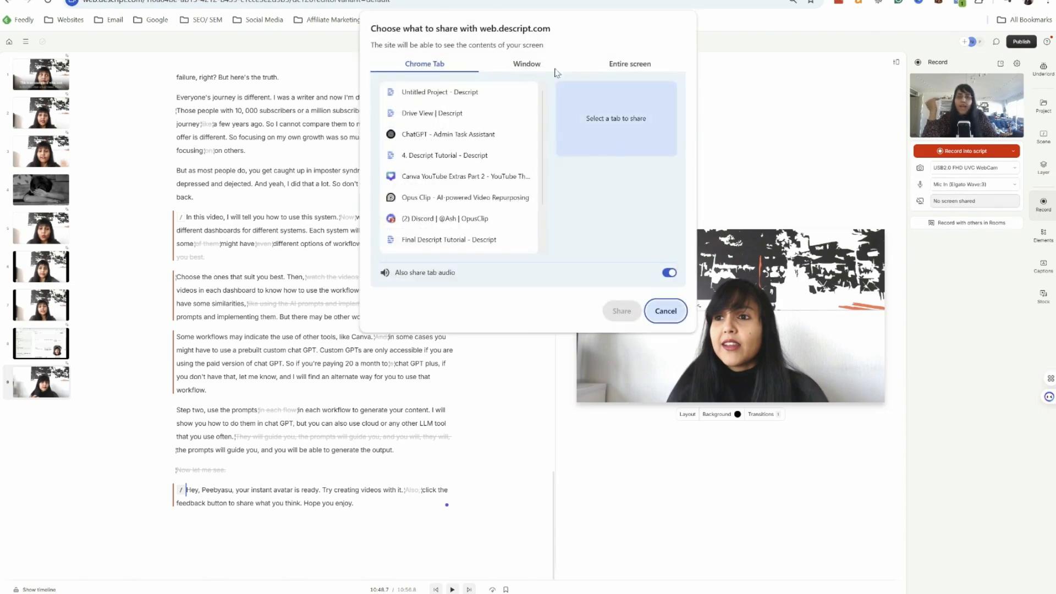
click(646, 313)
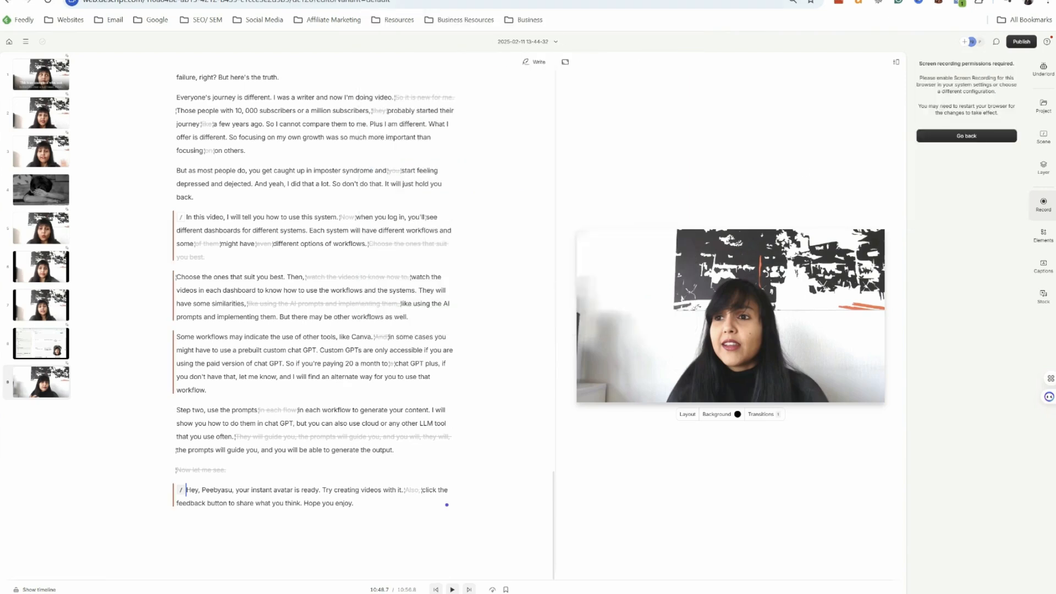
click(335, 0)
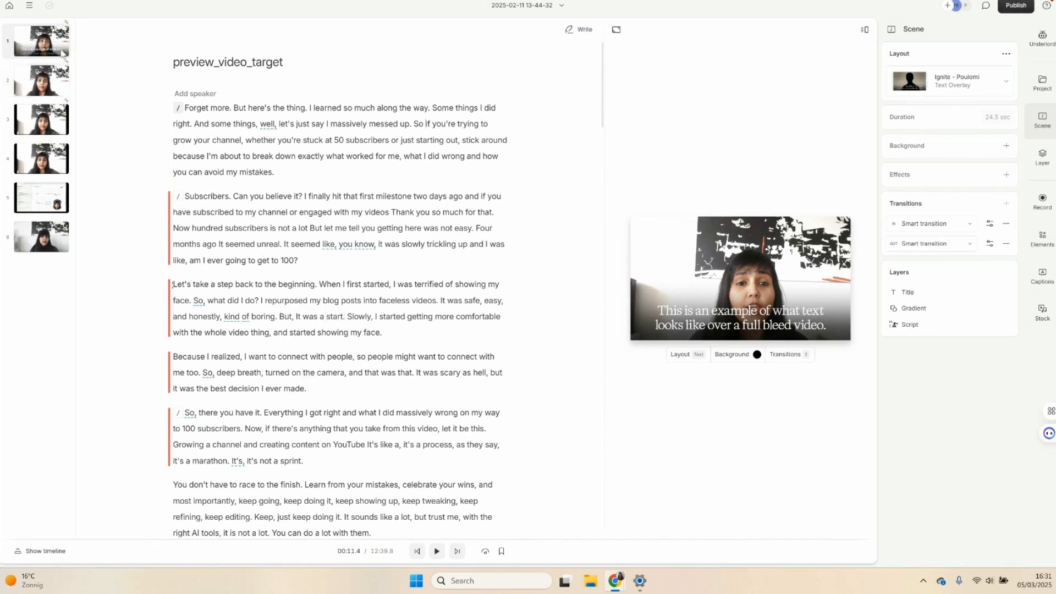
- Look through the transcript and view the third and fourth scenes
scroll(377, 208, down, 3)
scroll(378, 208, down, 15)
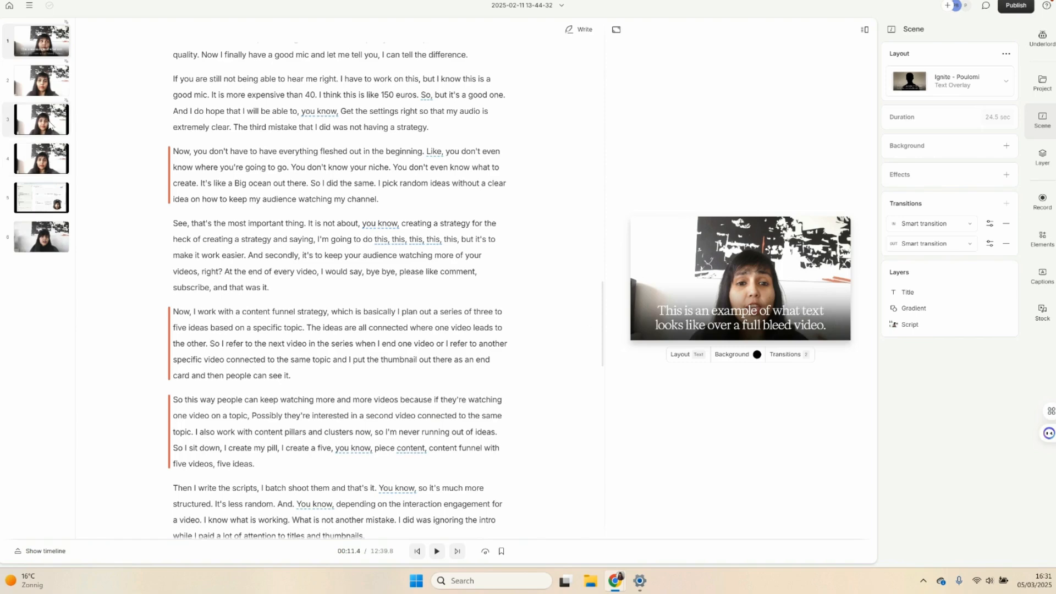
click(50, 125)
click(50, 161)
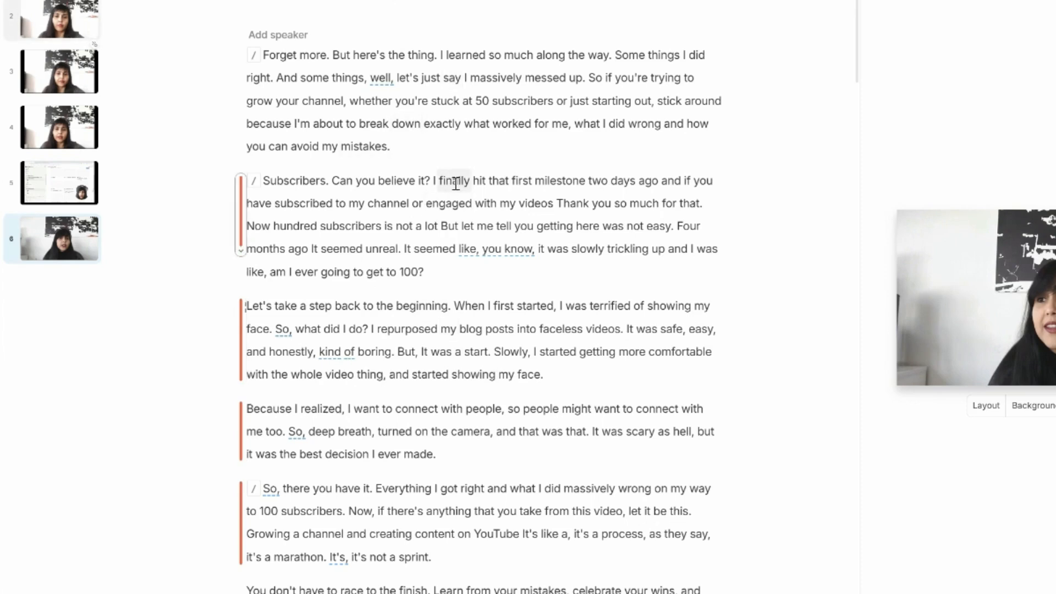
- Mark the opening script paragraph beginning "Forget more" as ignored
drag(400, 154, 267, 55)
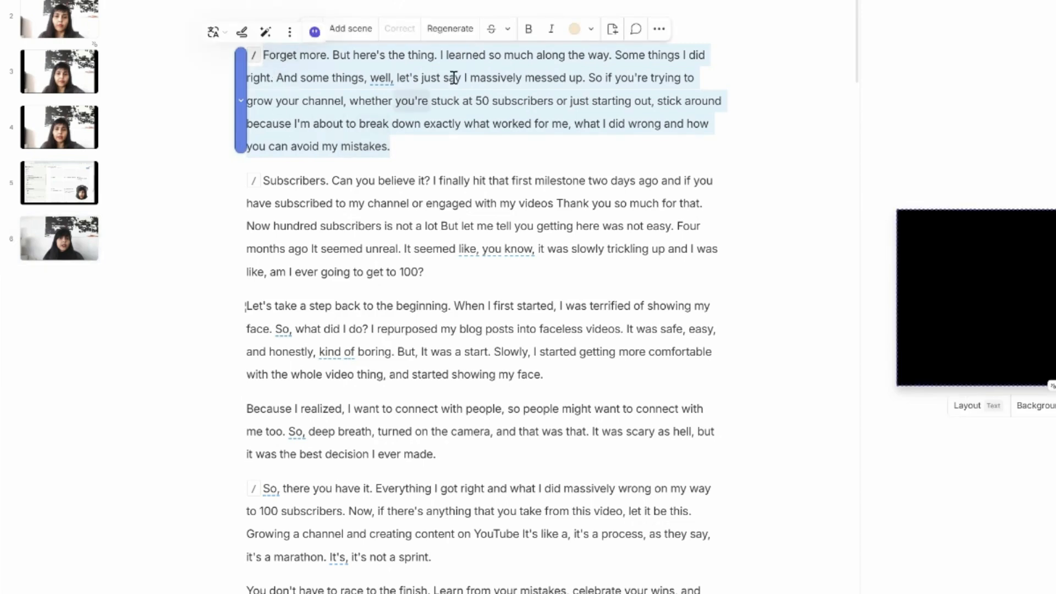
click(490, 33)
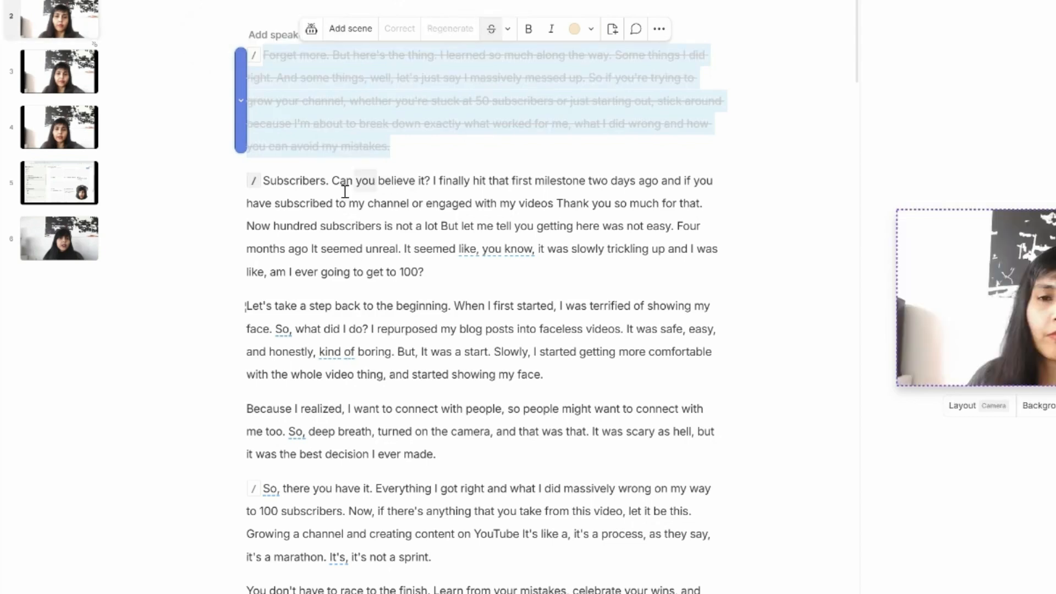
- Try deleting the paragraph beginning "Let's take a step back" and adding an empty line in its place, and undo both edits
drag(542, 374, 248, 309)
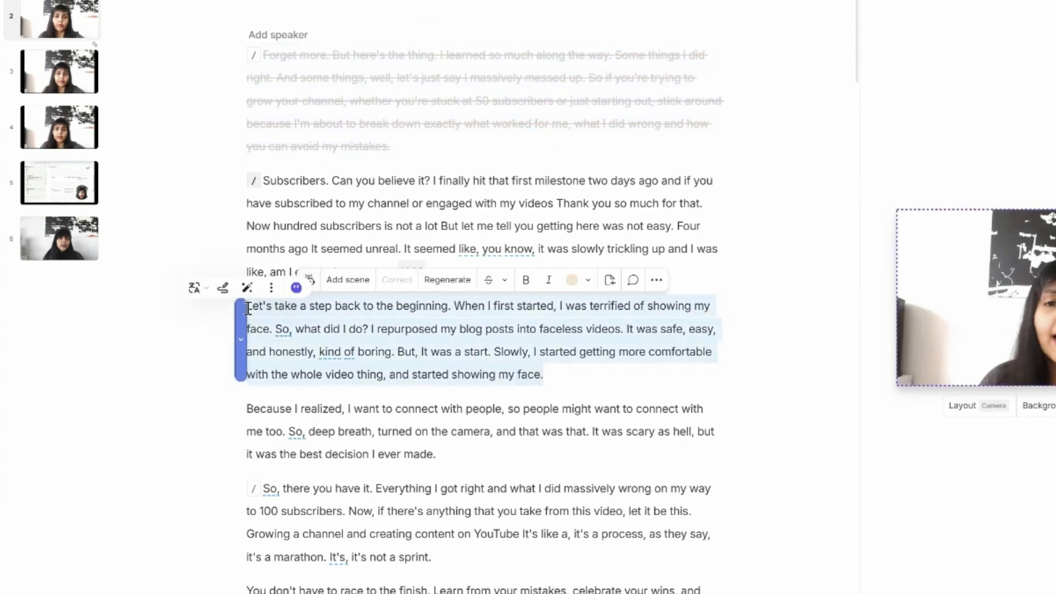
key(BackSpace)
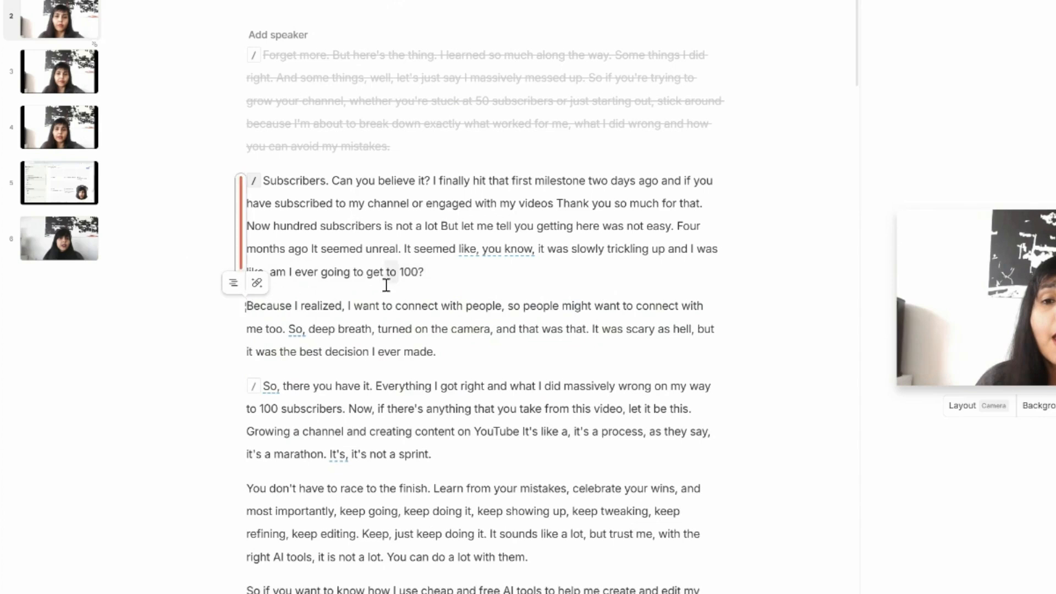
click(447, 277)
key(Return)
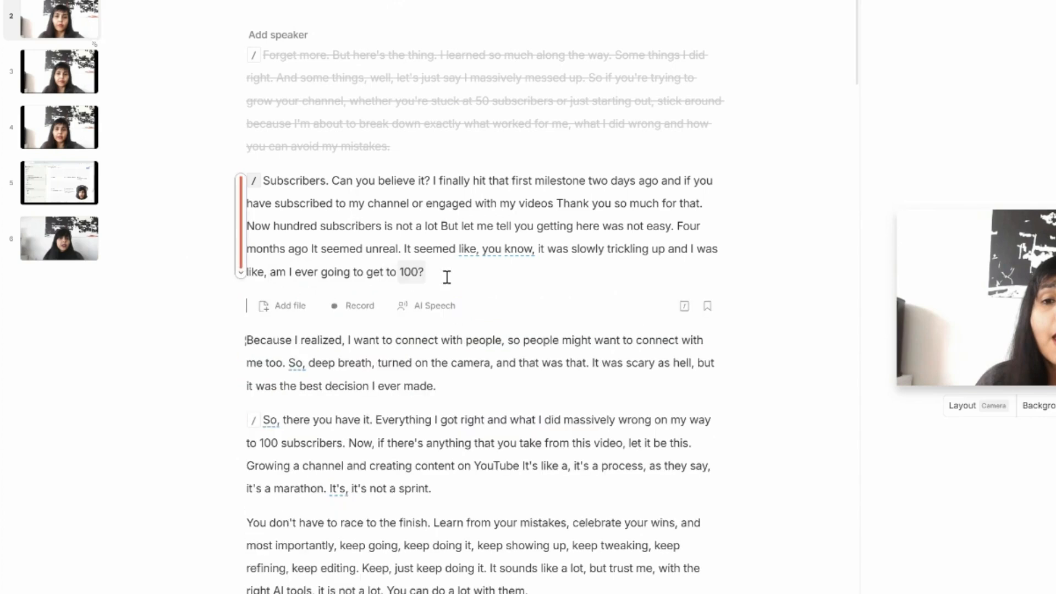
key(ctrl+z)
key(ctrl+z)
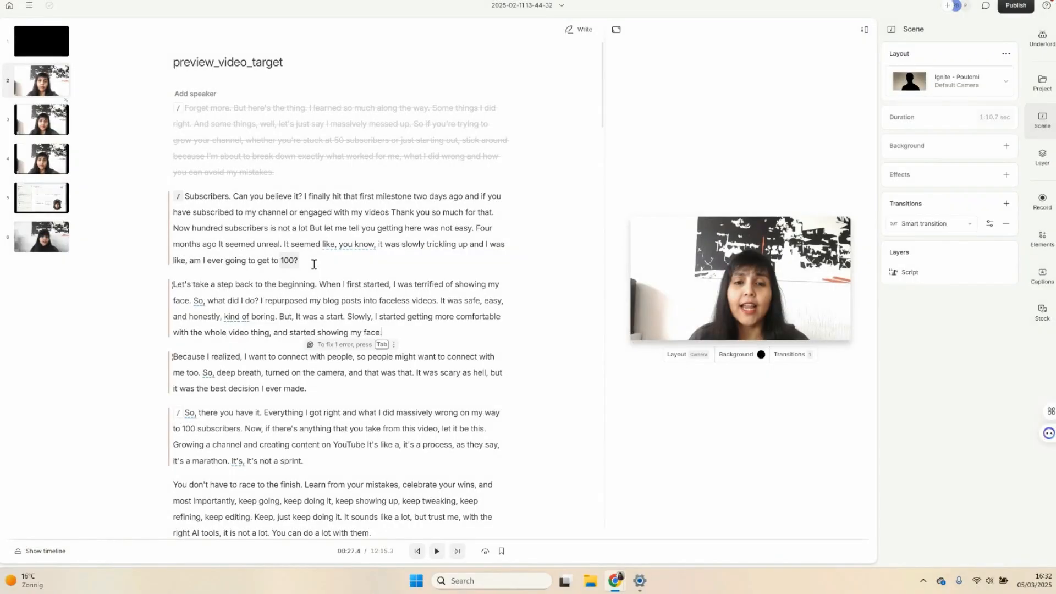
- Restore the ignored opening paragraph of the script
click(320, 284)
mouse_move(325, 107)
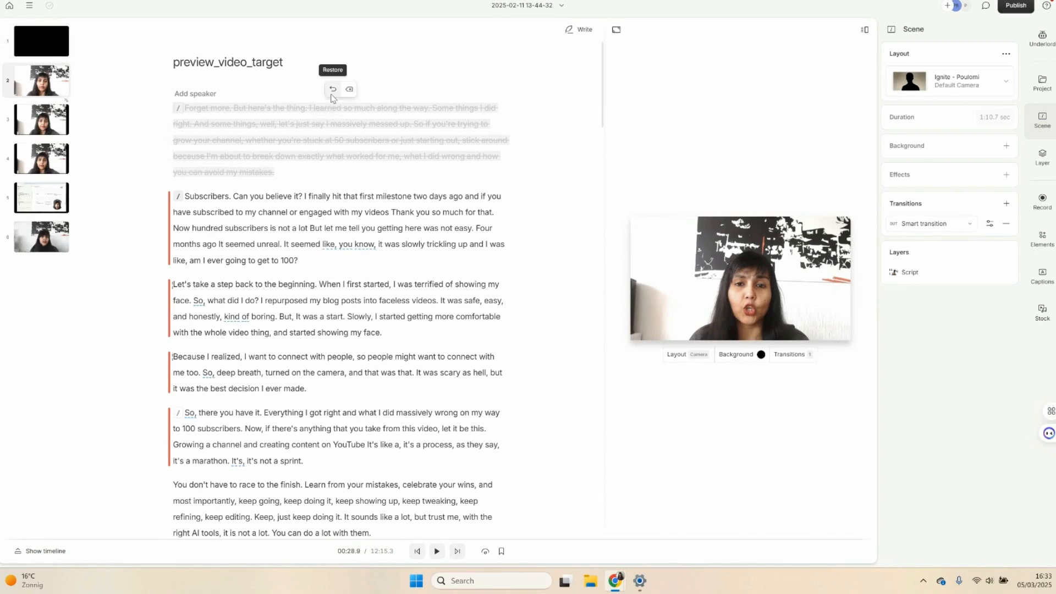
click(333, 89)
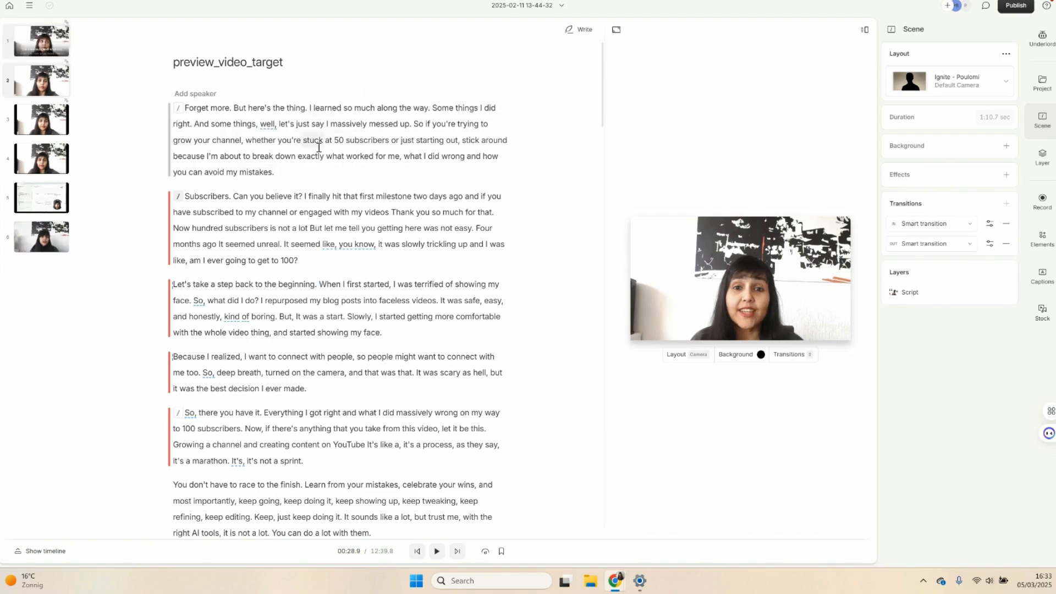
drag(279, 140, 376, 142)
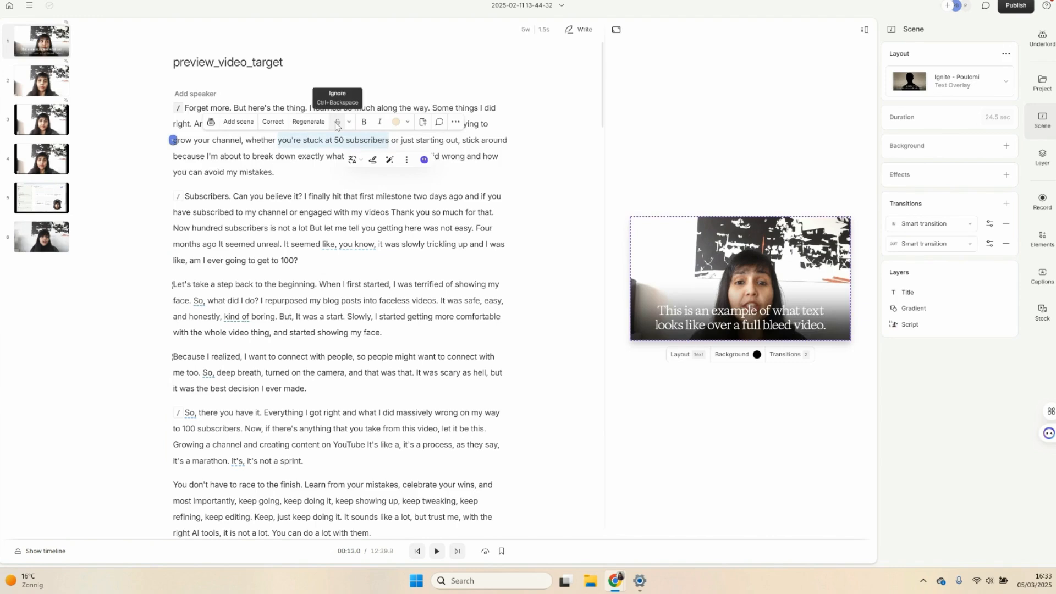
click(334, 212)
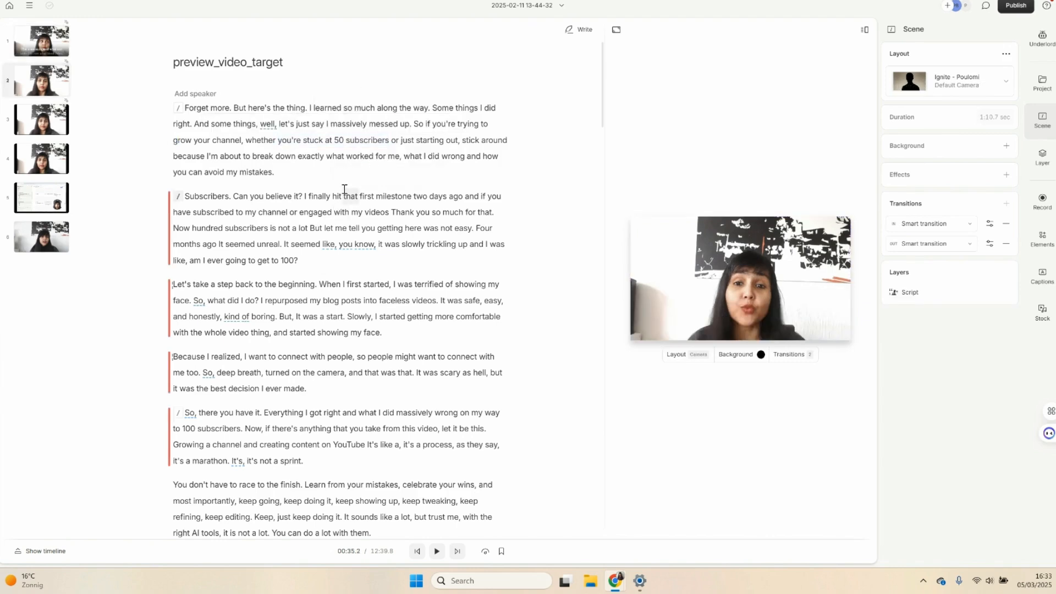
click(379, 137)
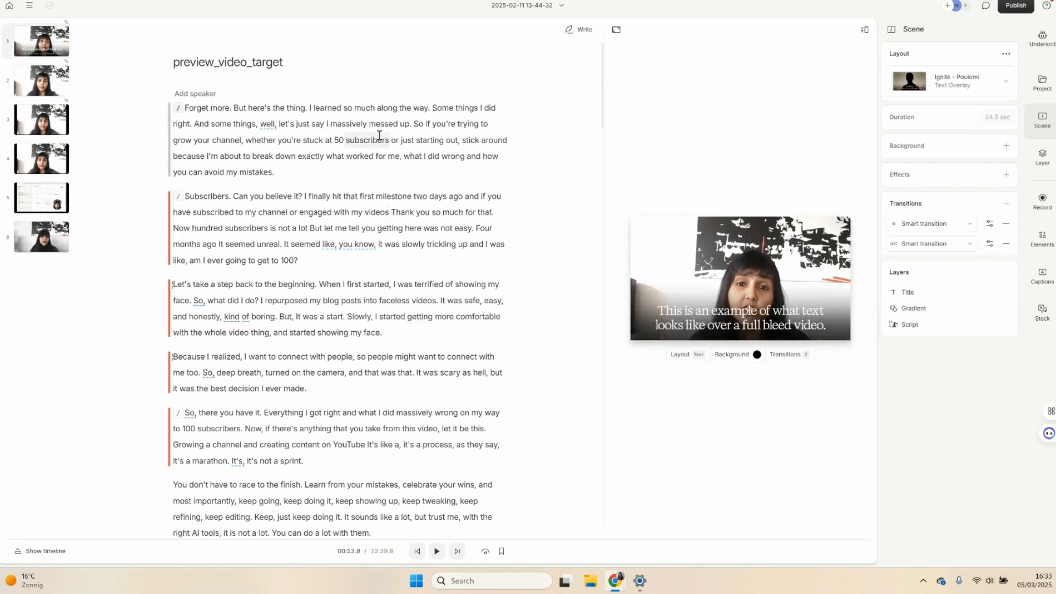
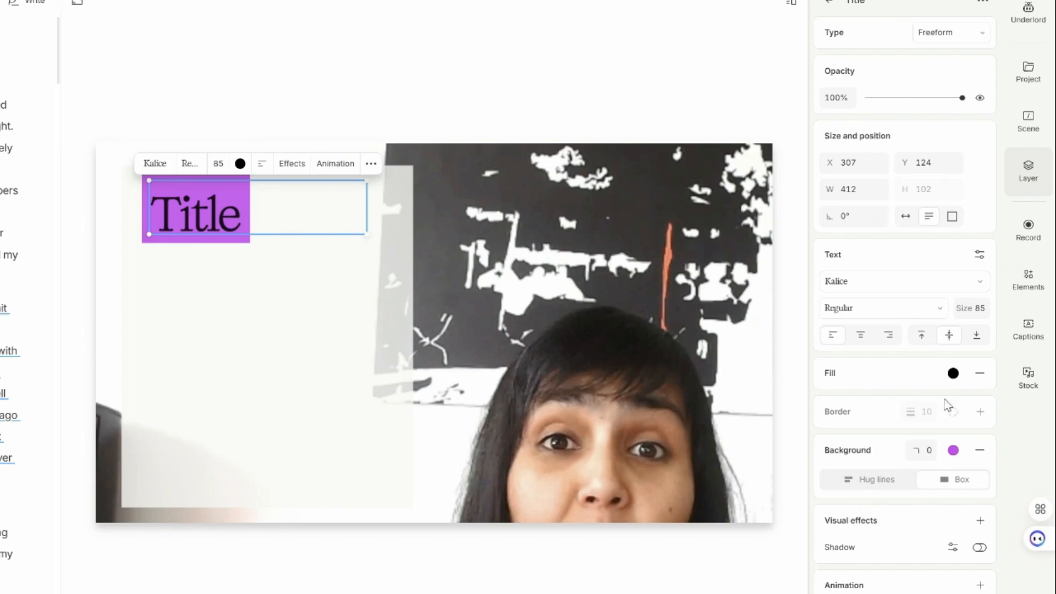
- Check which text types are available for the title layer, leave it as Freeform, and select the script video layer
click(951, 33)
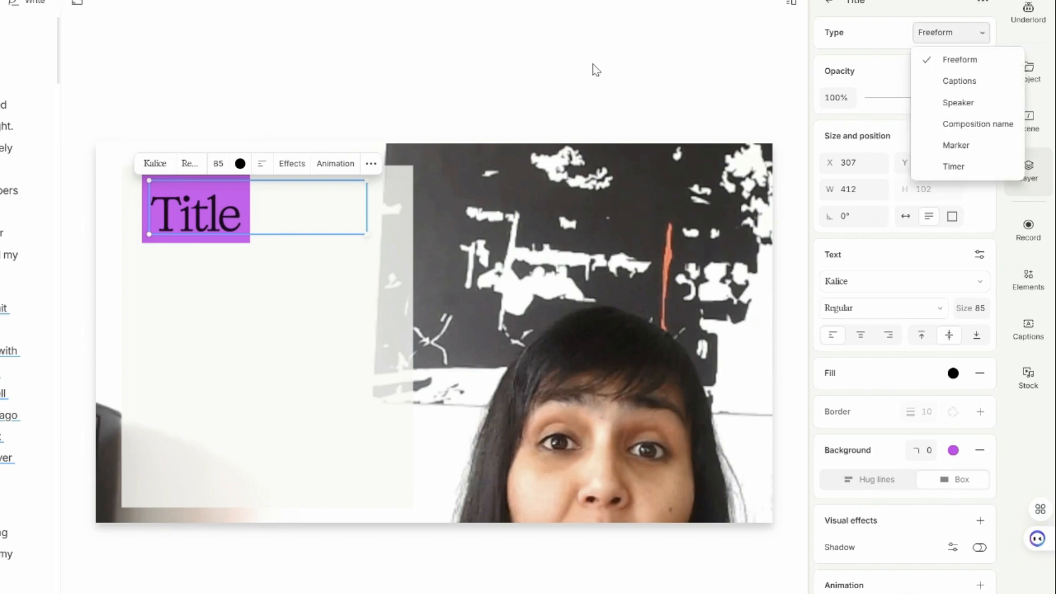
click(563, 65)
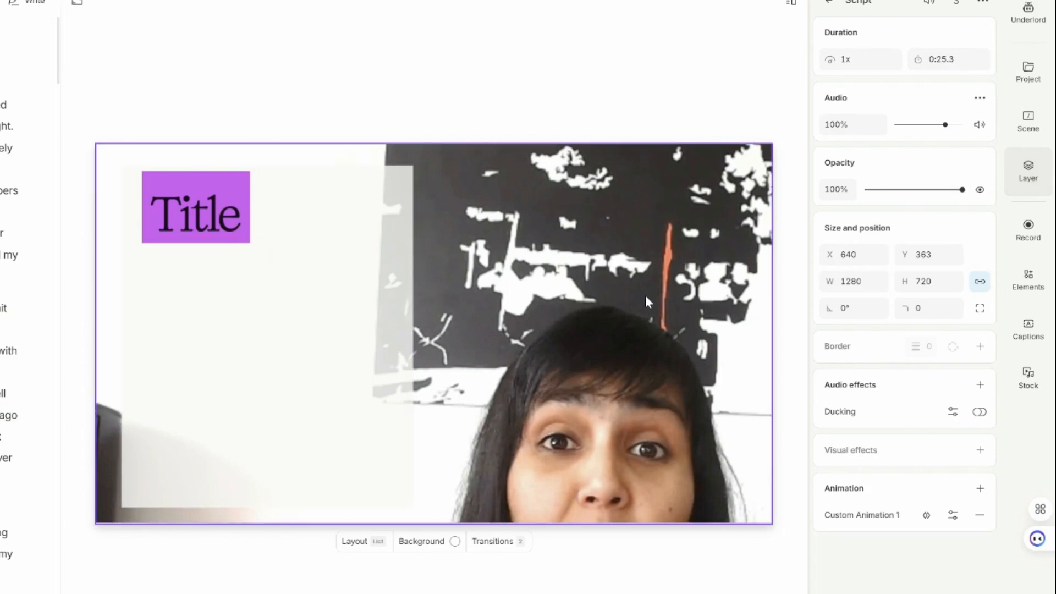
click(604, 241)
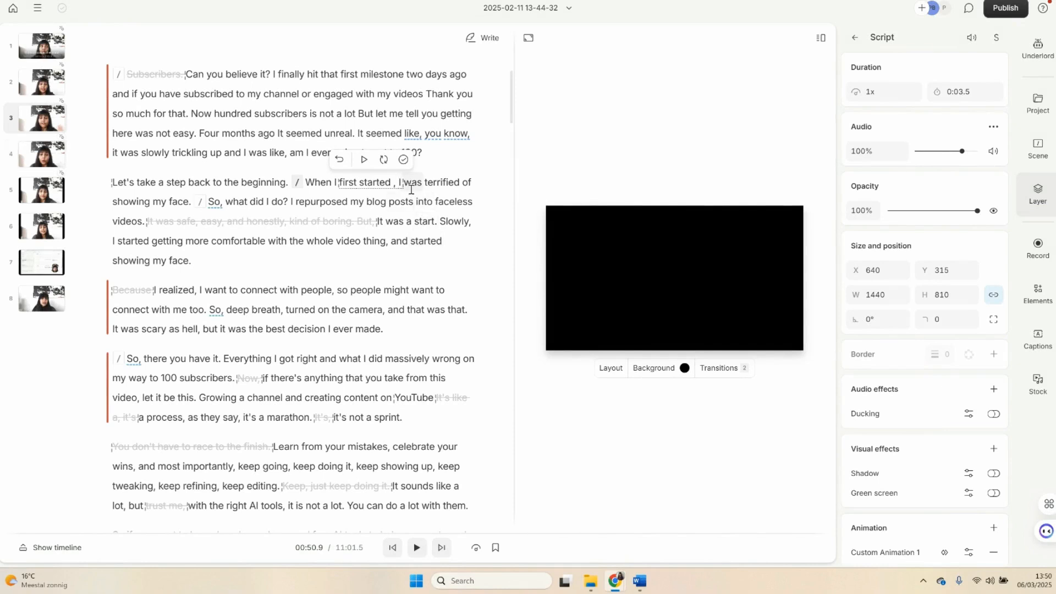
- Add a scene boundary in the script just before "I was terrified of showing my face."
click(190, 204)
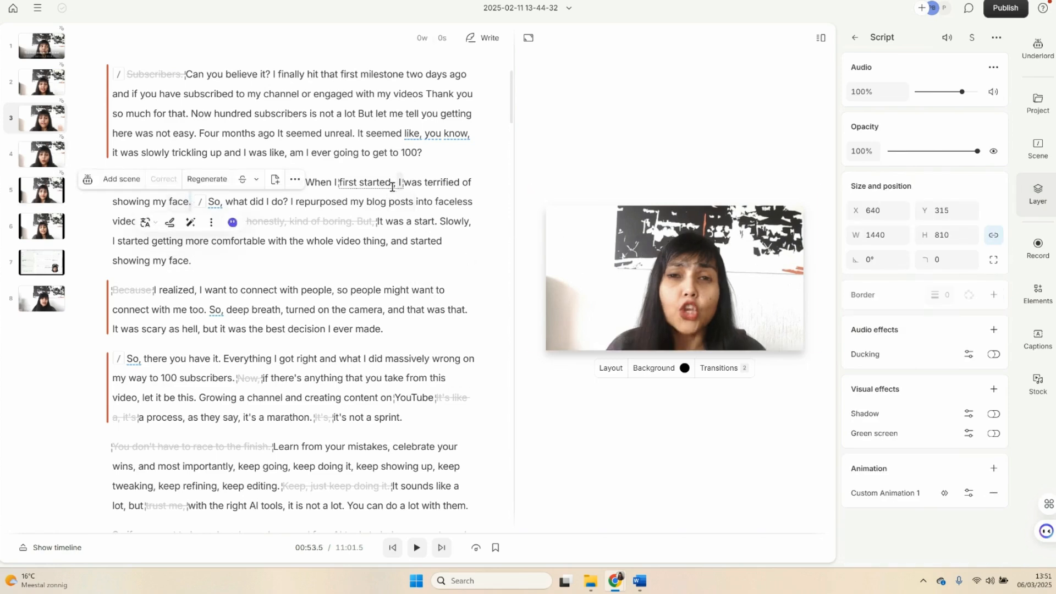
mouse_move(397, 186)
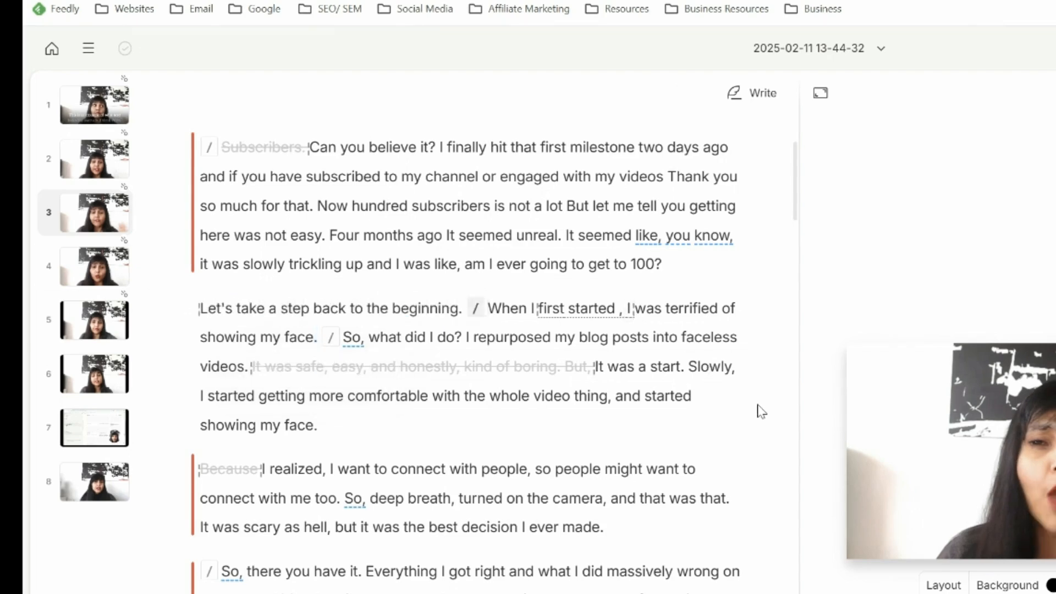
key(slash)
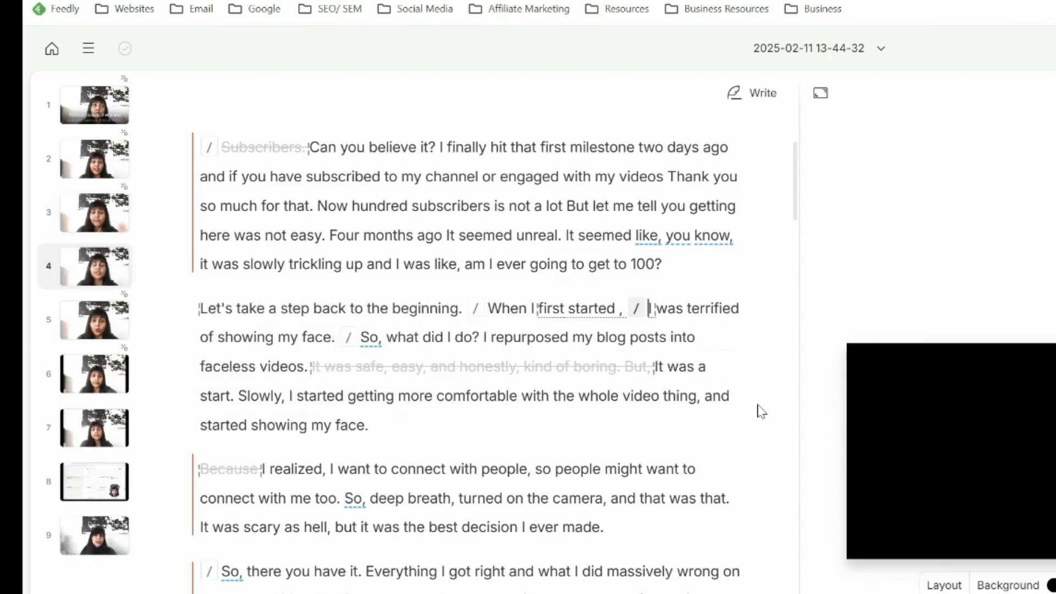
- Insert a stock video found with "hiding face", the black-and-white child covering their face, over "I was terrified of showing my face."
click(652, 308)
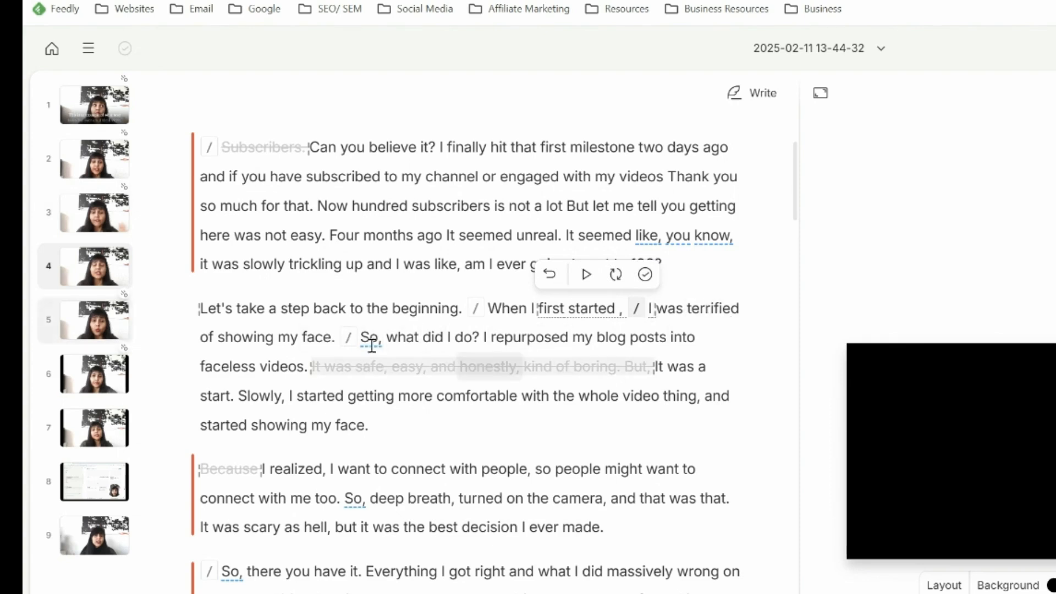
shift+click(338, 338)
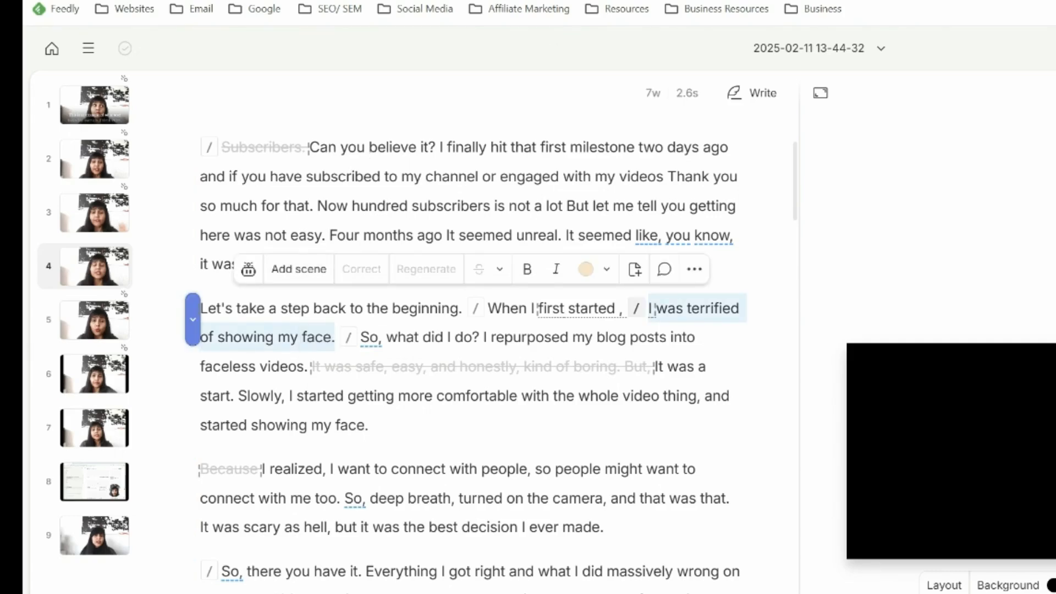
click(1046, 393)
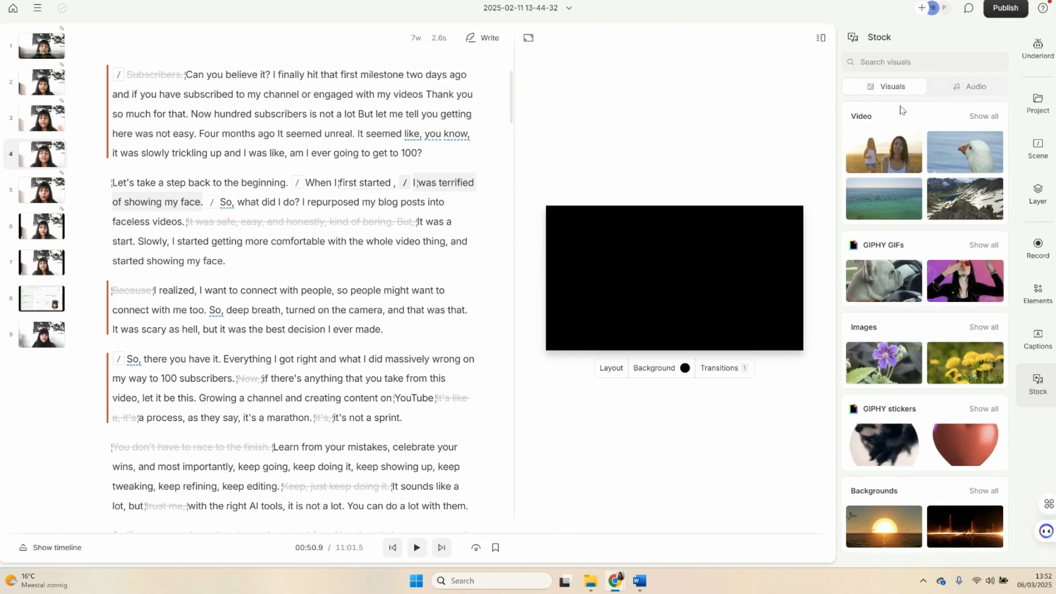
click(983, 116)
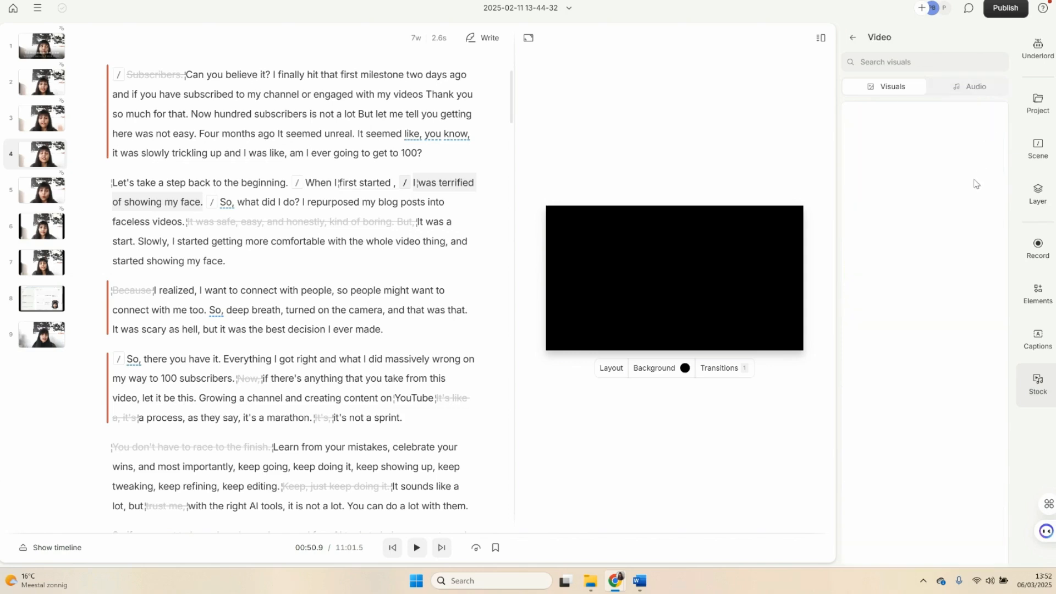
click(916, 62)
text(hiding face)
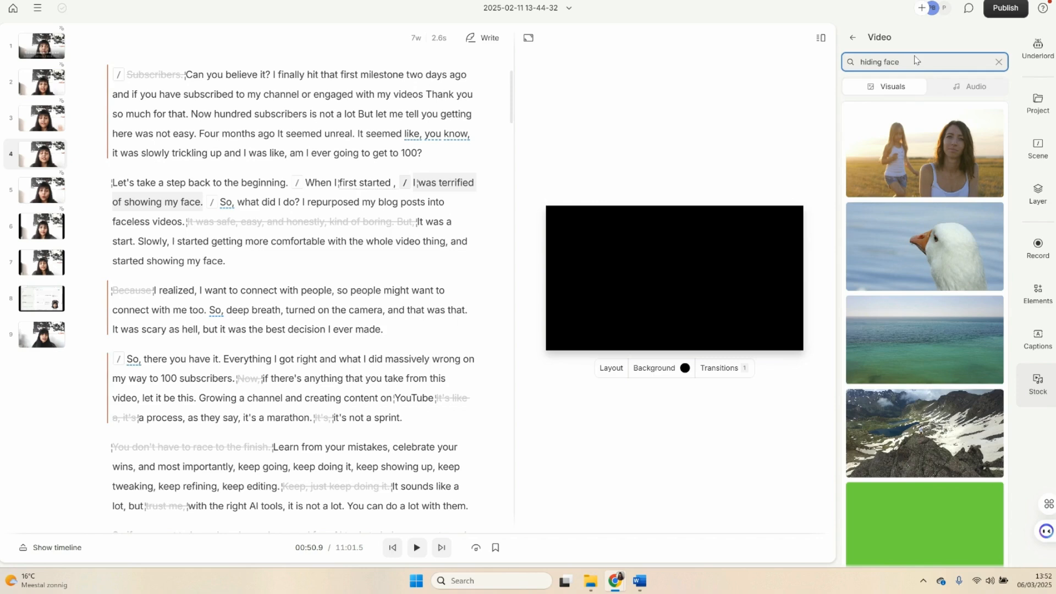
key(Return)
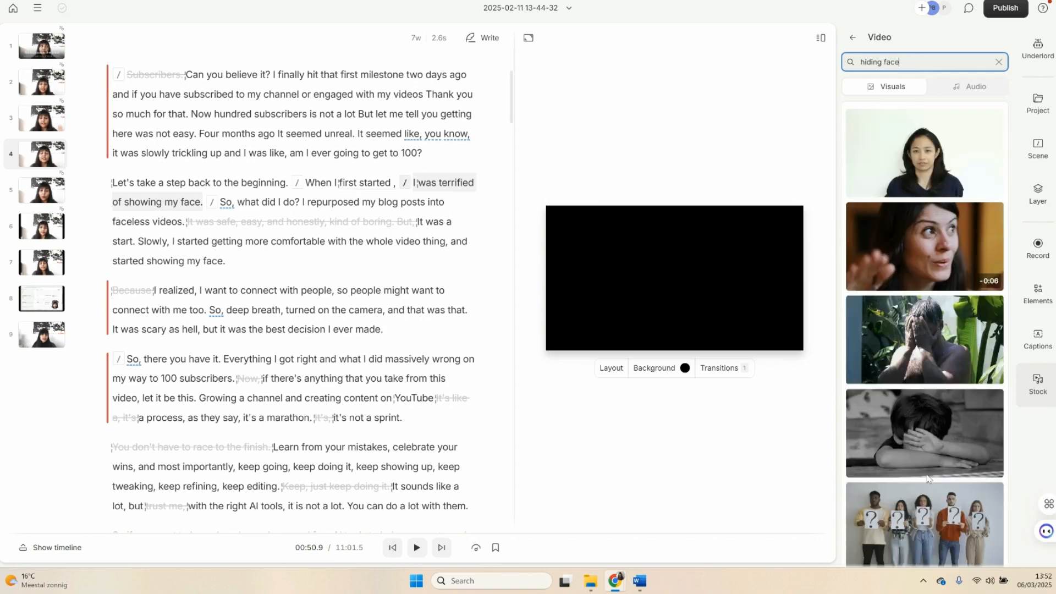
click(926, 443)
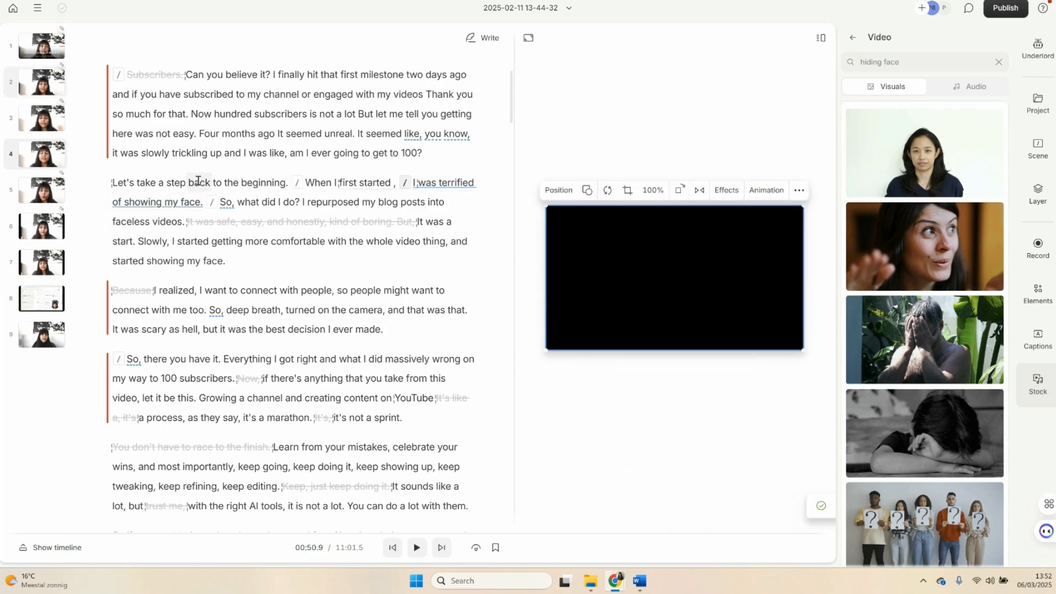
- Play the video from "Let's take a step back" through the inserted stock clip, and open the project files
click(211, 190)
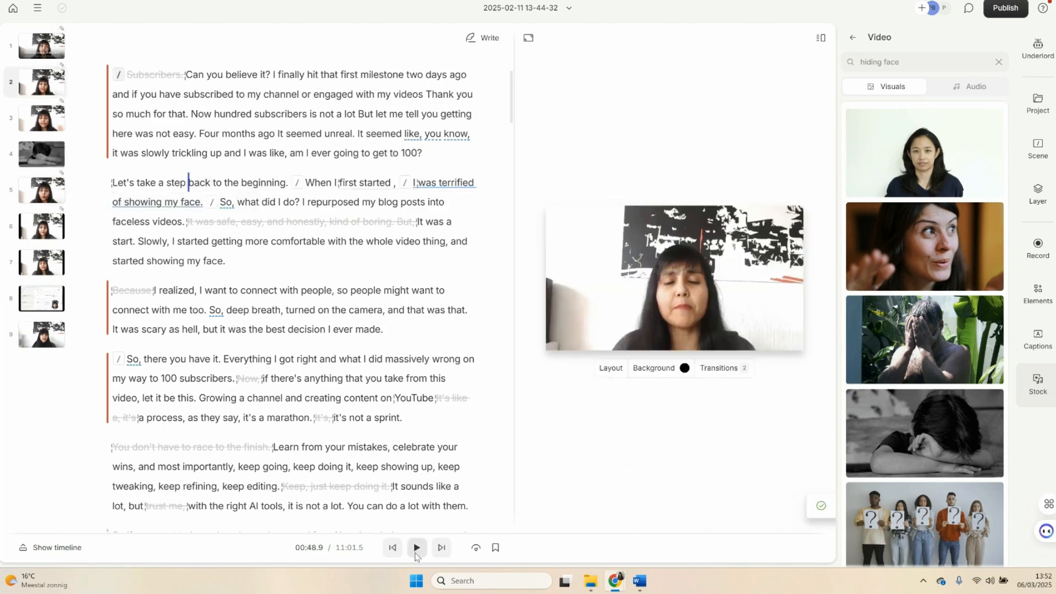
click(417, 553)
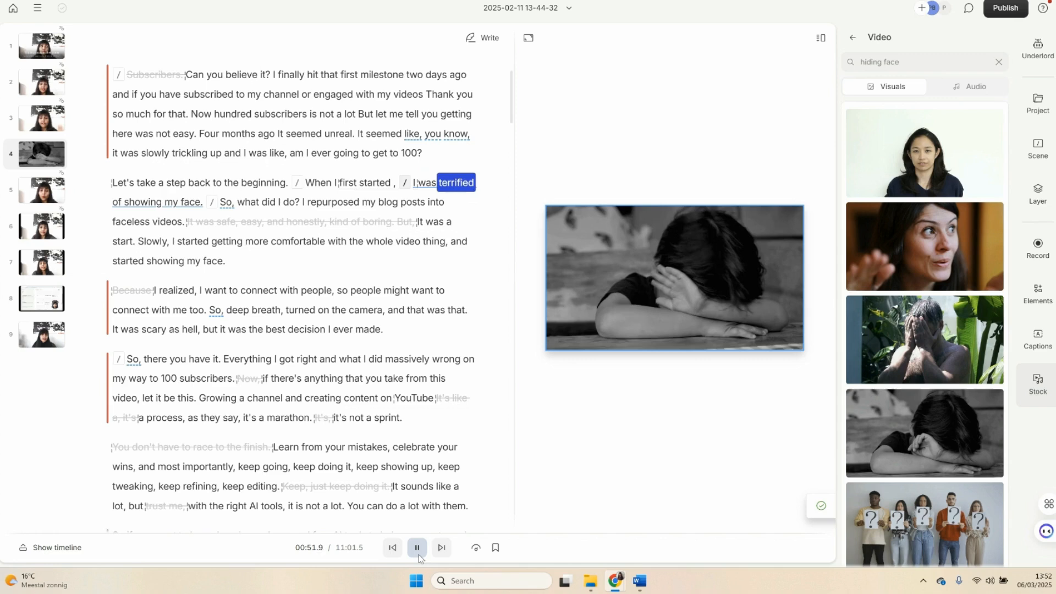
click(418, 554)
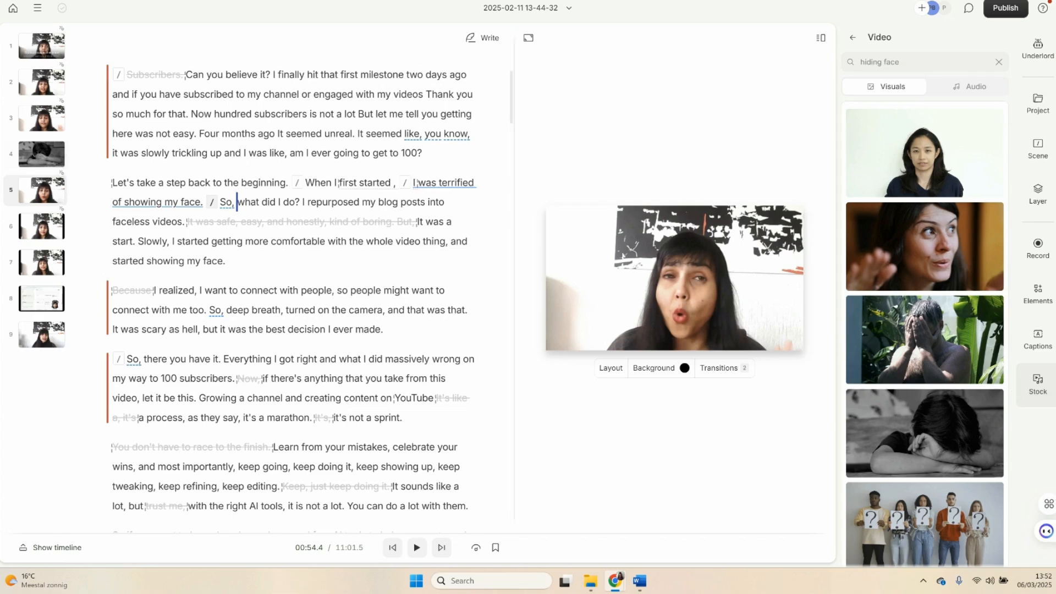
click(1037, 103)
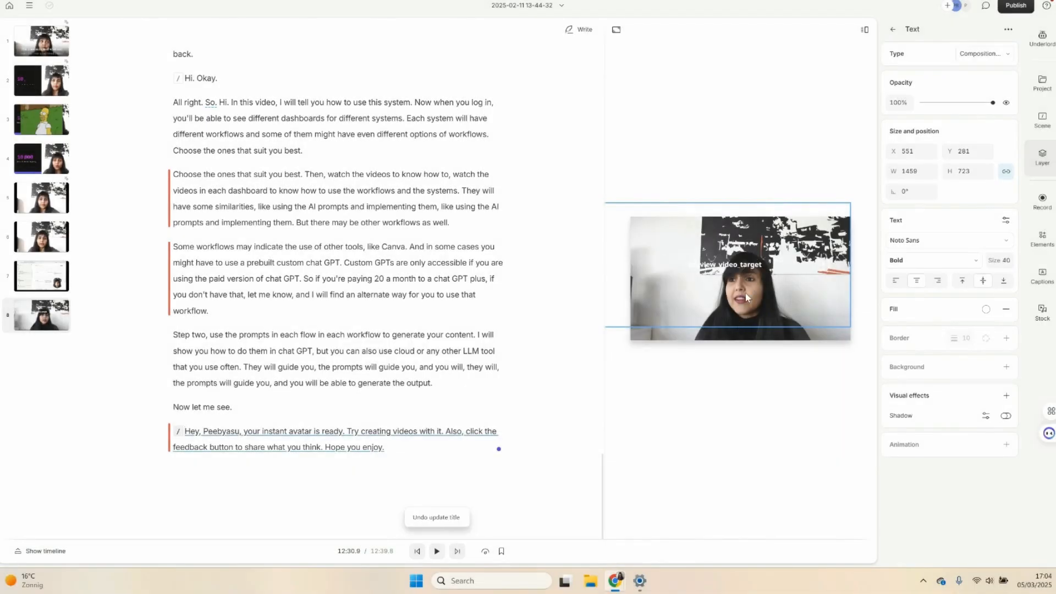
- Add the Color adjustments visual effect to the script video in the last scene
click(759, 308)
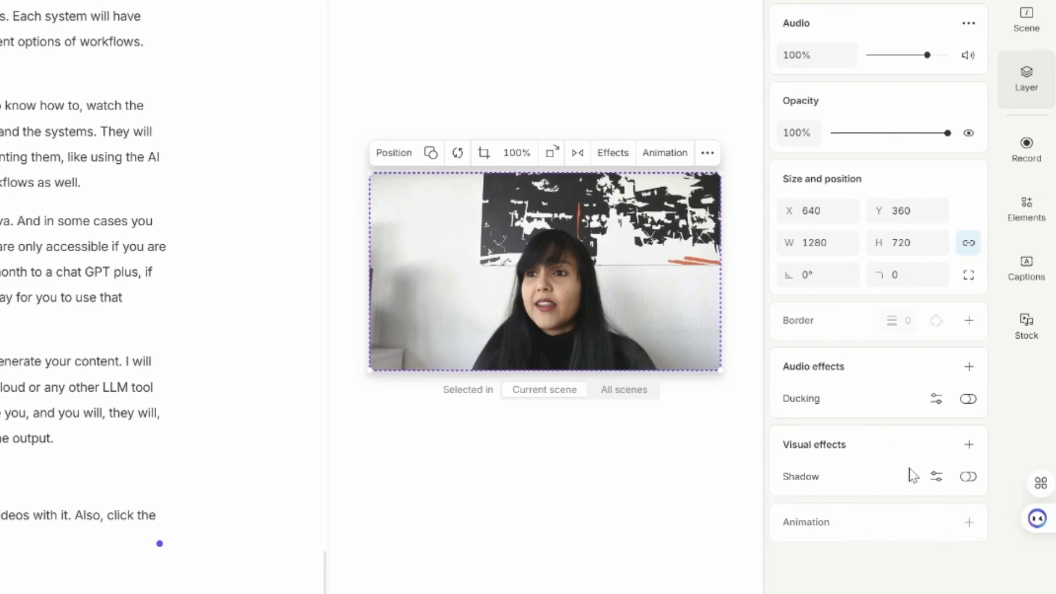
click(969, 444)
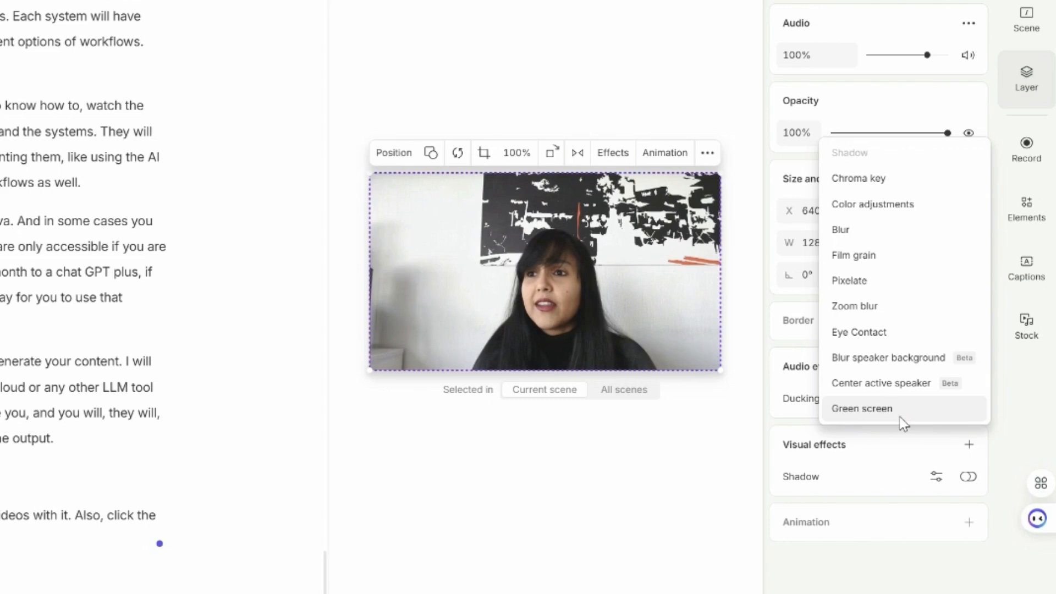
click(900, 204)
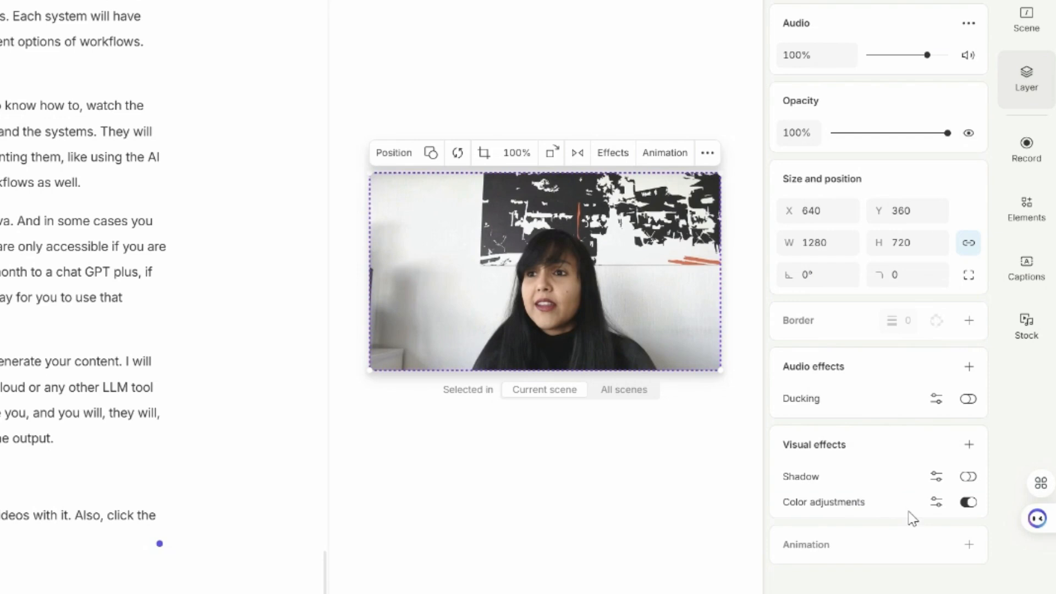
- Set the color adjustments to 12% exposure and 9% saturation
click(936, 506)
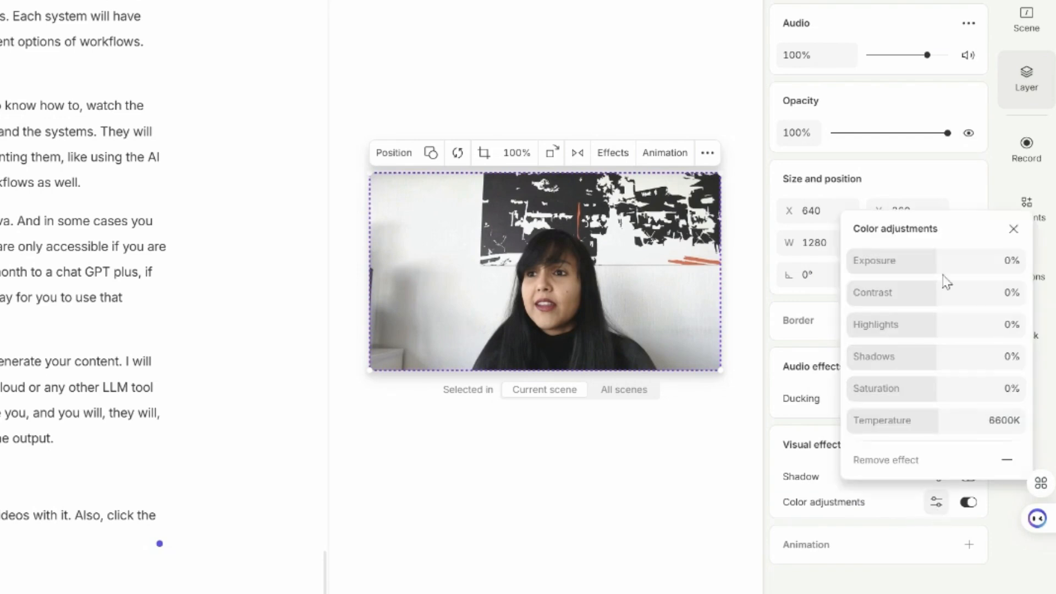
drag(936, 260, 940, 259)
key(Escape)
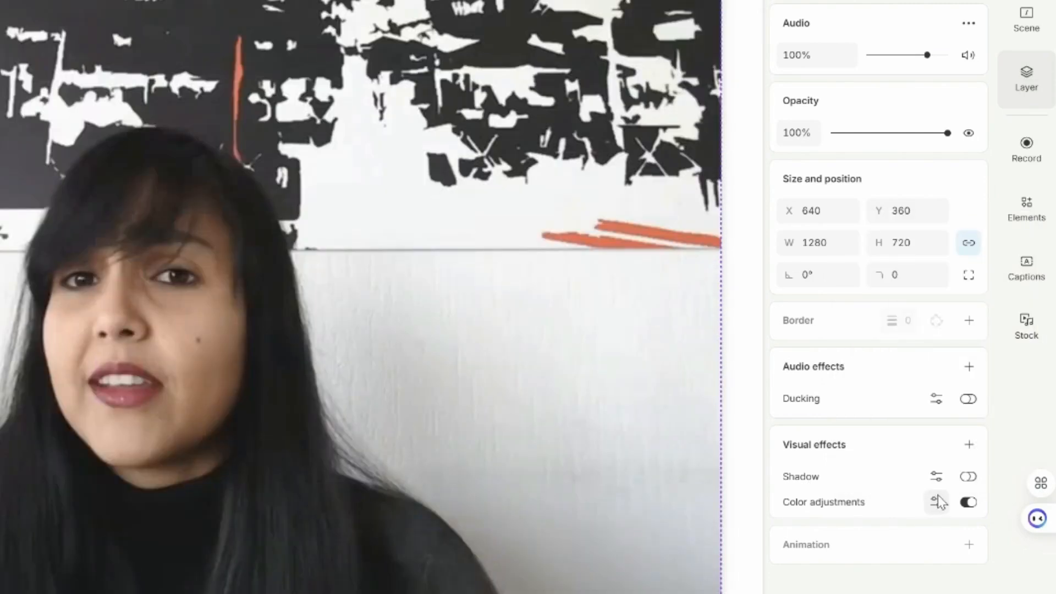
click(936, 502)
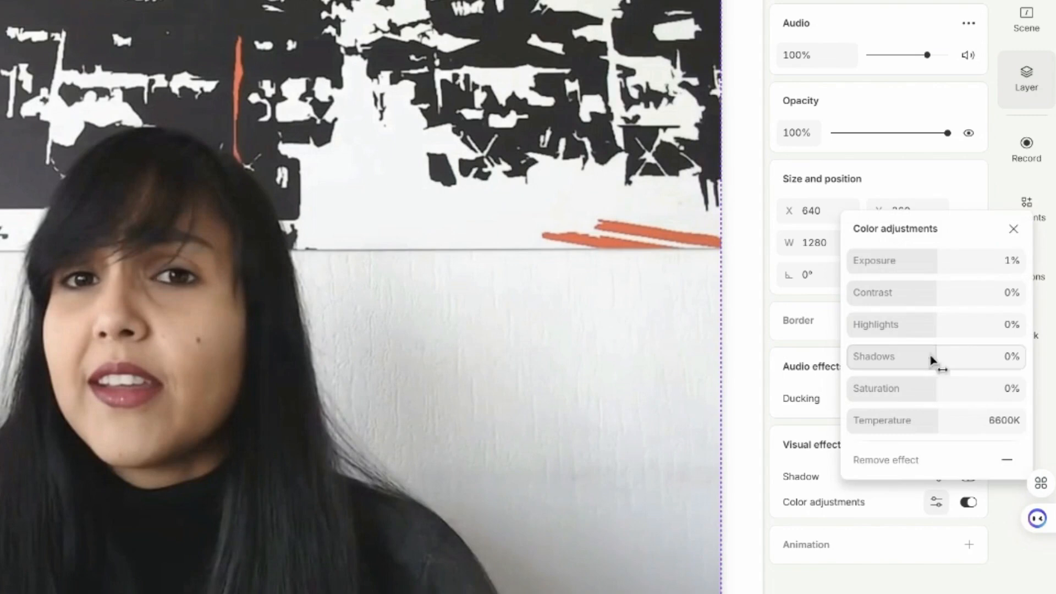
drag(950, 271, 952, 257)
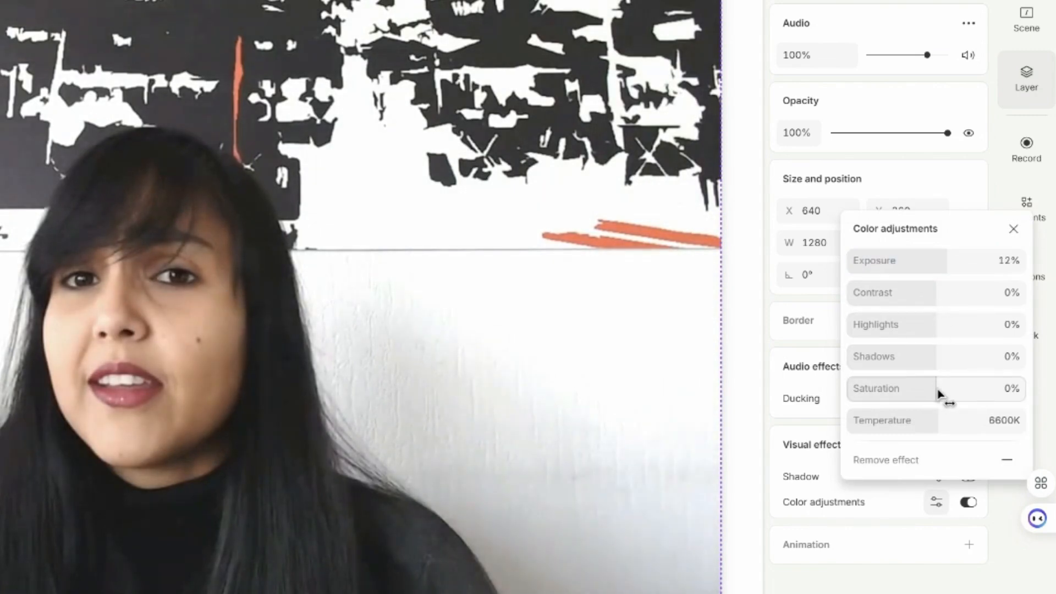
mouse_move(938, 388)
mouse_down()
mouse_move(952, 384)
mouse_move(942, 391)
mouse_up()
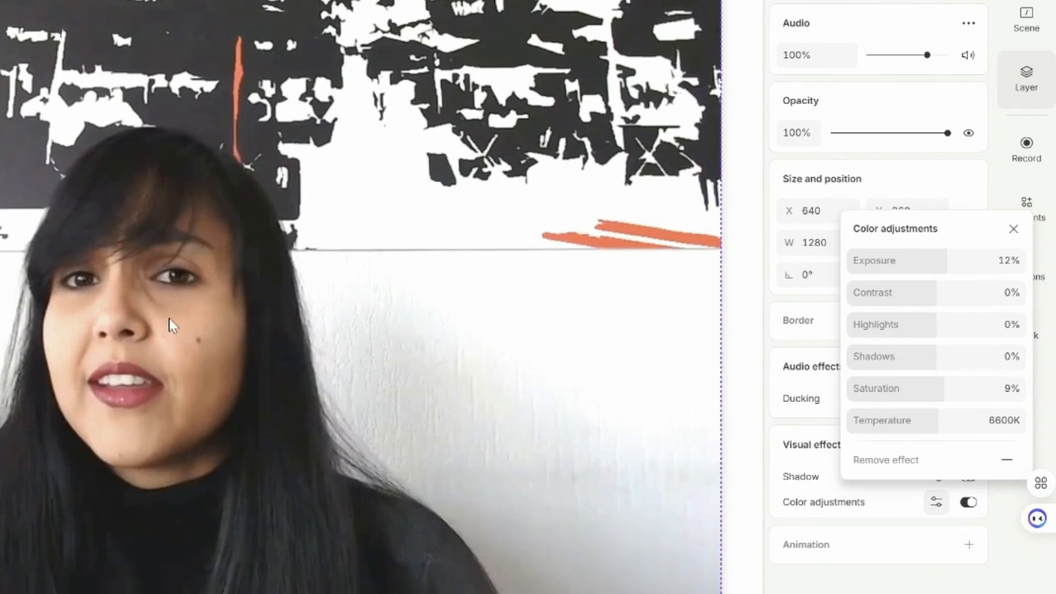
- Add a Zoom and pan animation to the script video and check its easing settings
click(968, 548)
click(968, 548)
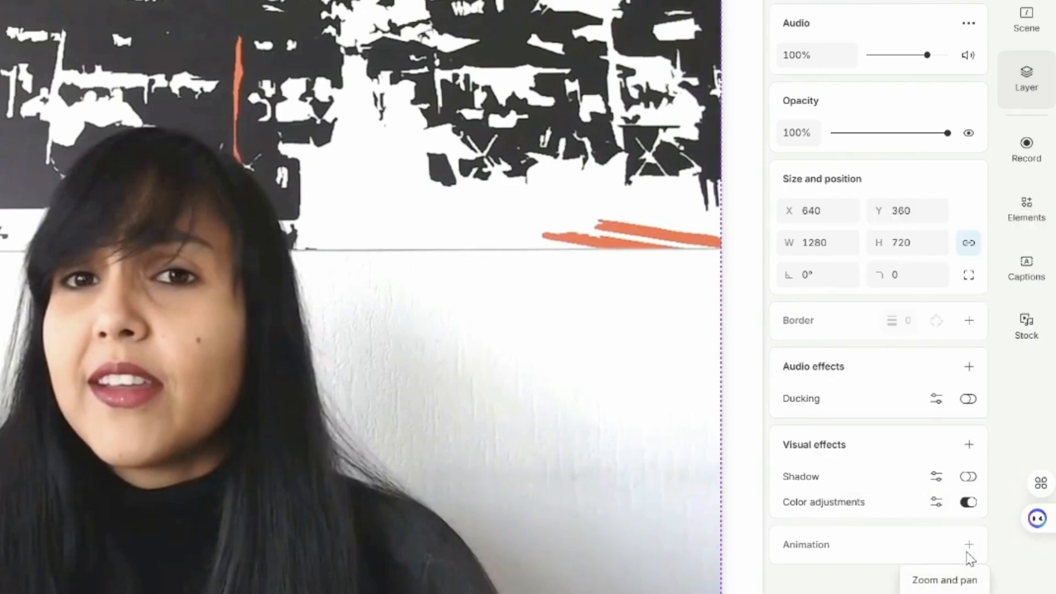
click(953, 587)
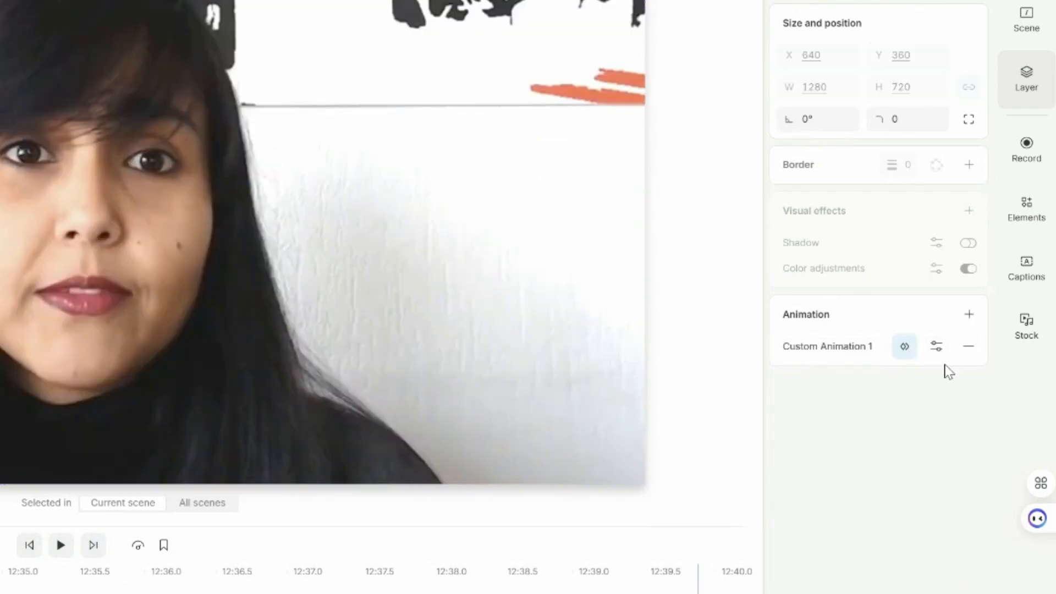
click(937, 352)
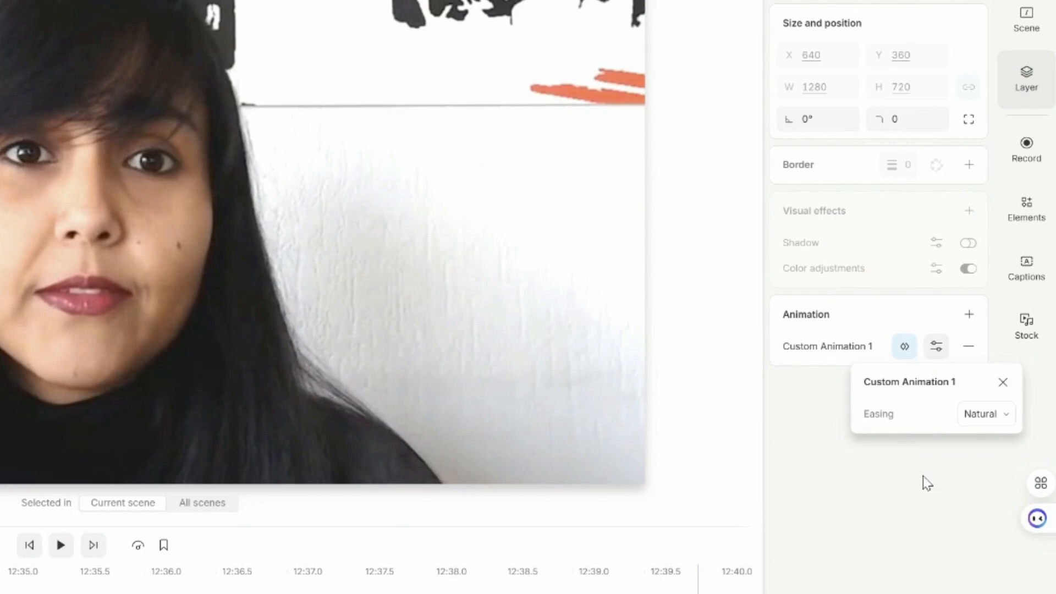
click(968, 314)
click(853, 500)
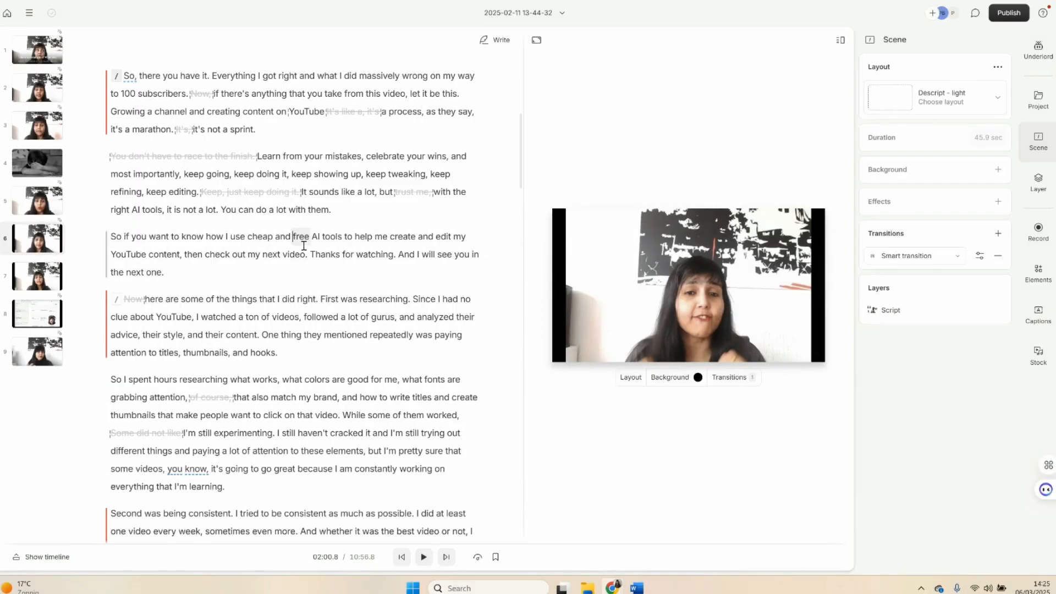
- View scene 7, beginning "here are some of the things that I did right", and scene 8 with their transitions
click(278, 300)
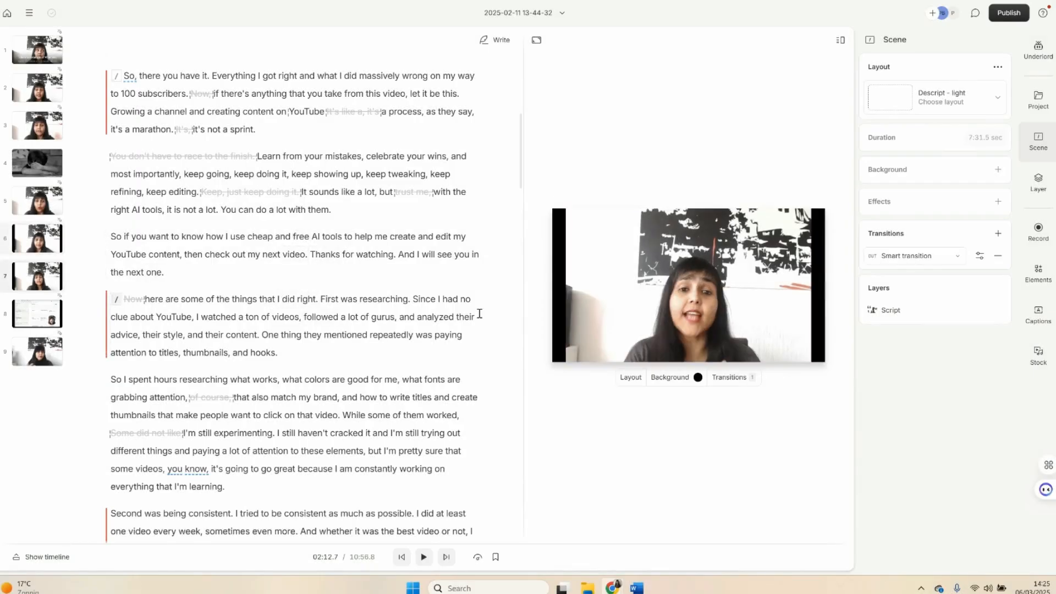
click(693, 238)
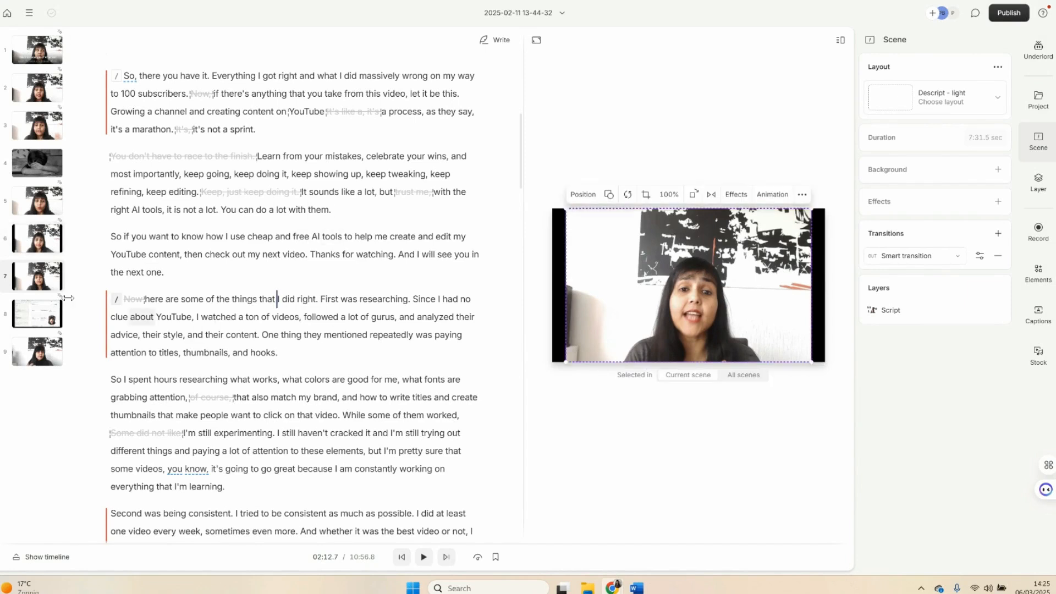
click(37, 314)
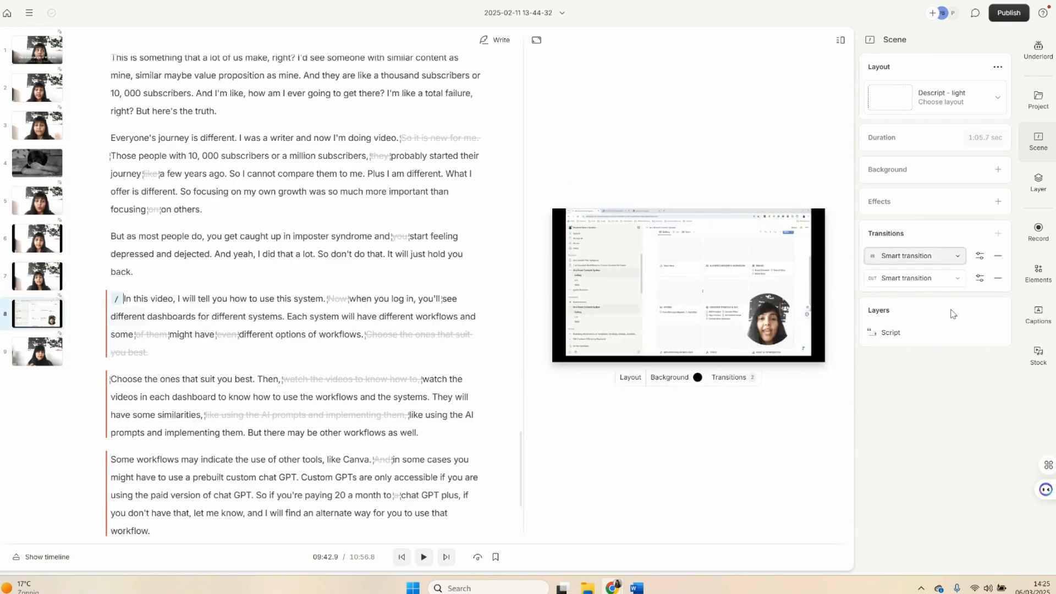
- Review the transition types and easing options available for scene 8's outgoing Smart transition
click(800, 327)
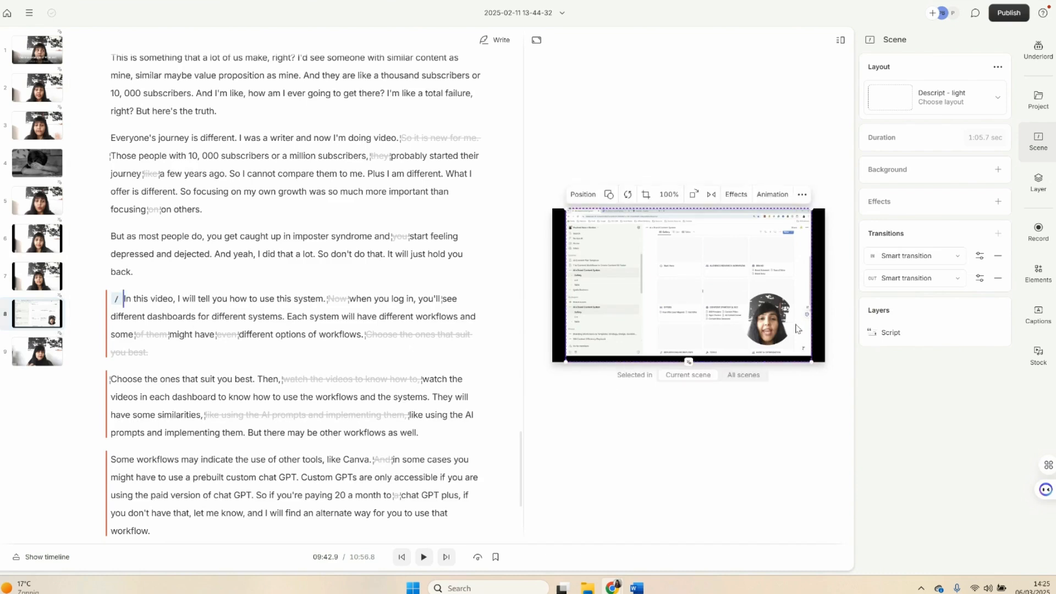
click(117, 302)
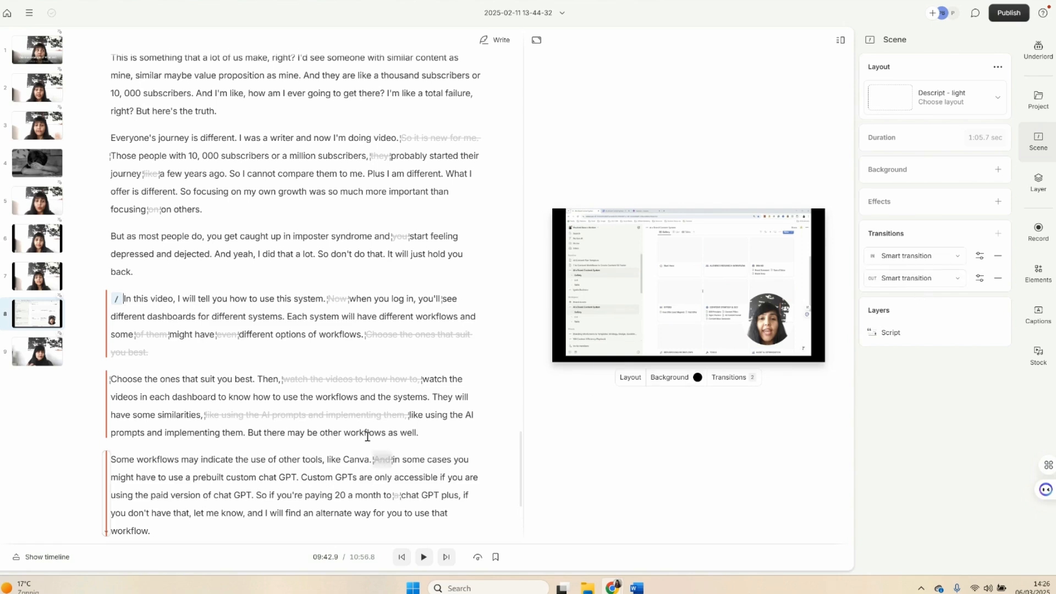
click(978, 282)
click(946, 325)
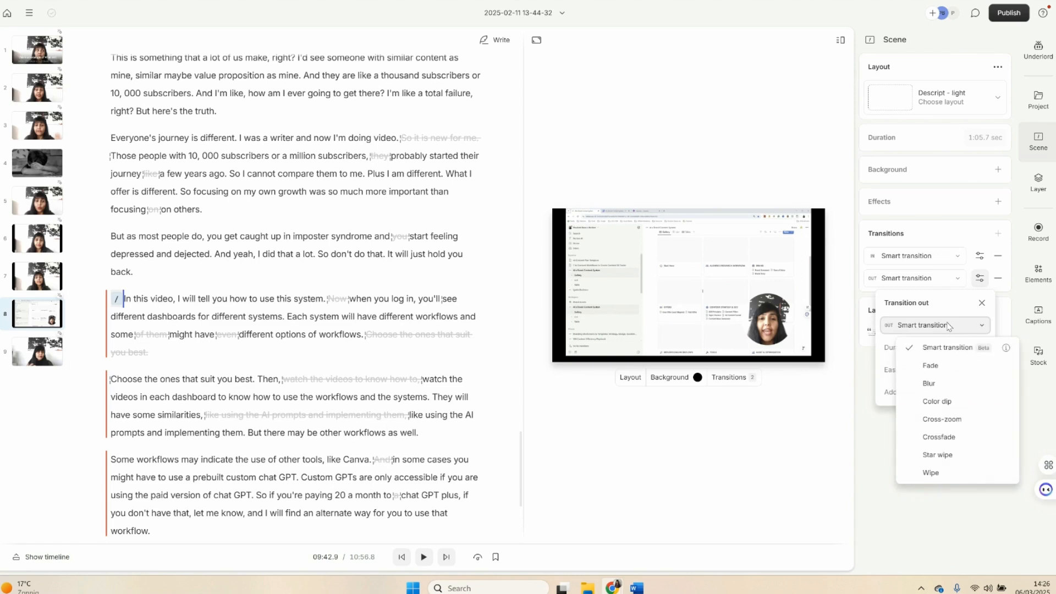
click(880, 376)
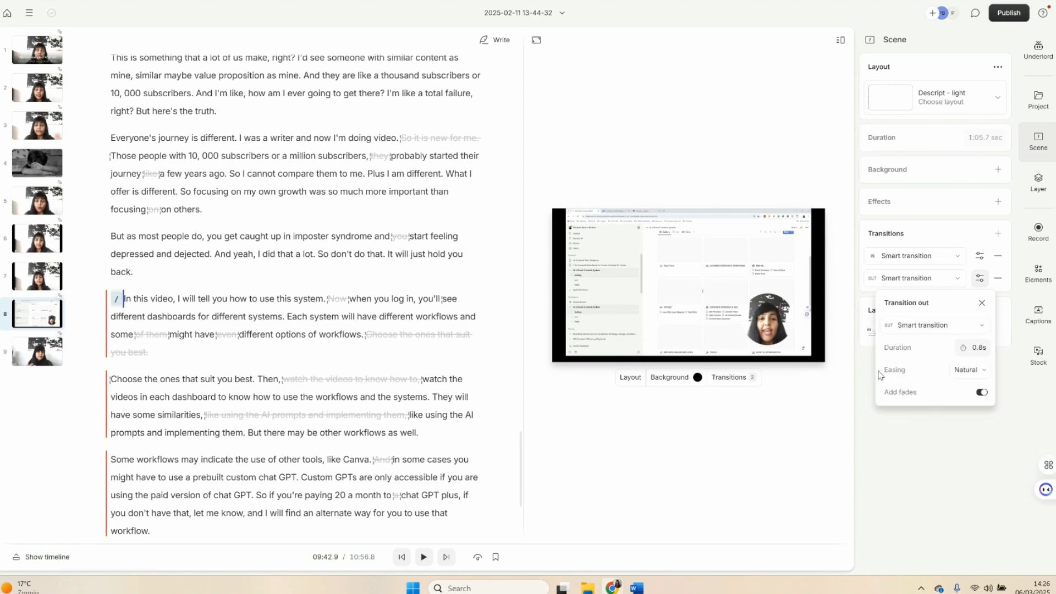
click(968, 370)
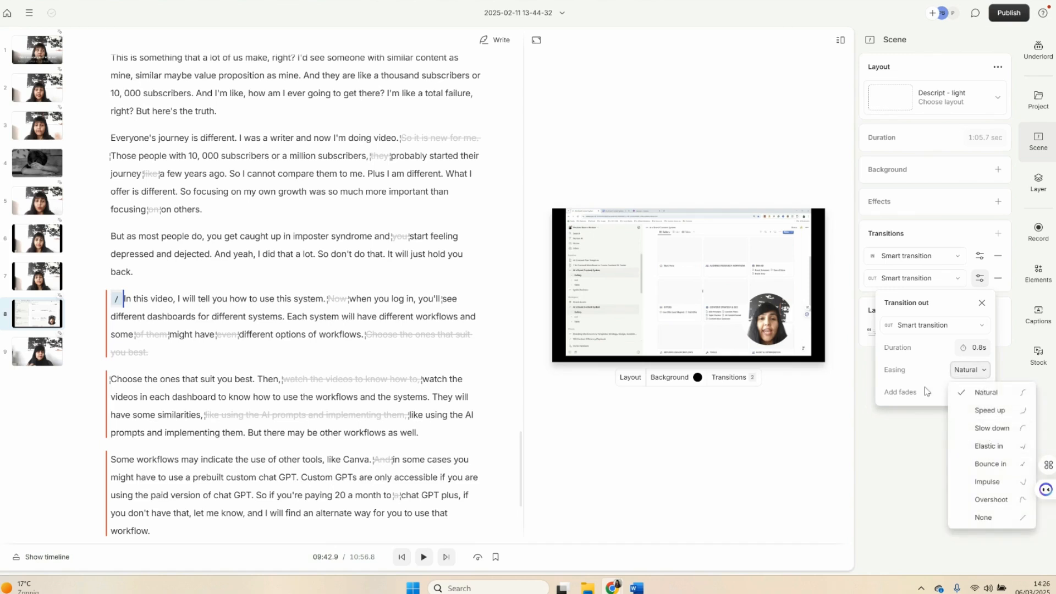
click(892, 354)
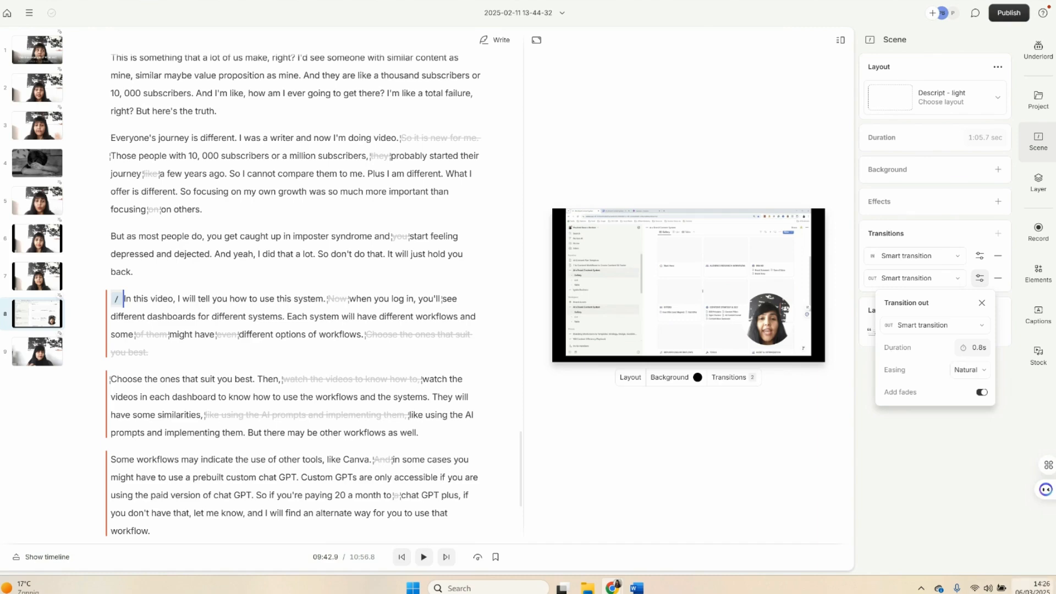
click(838, 284)
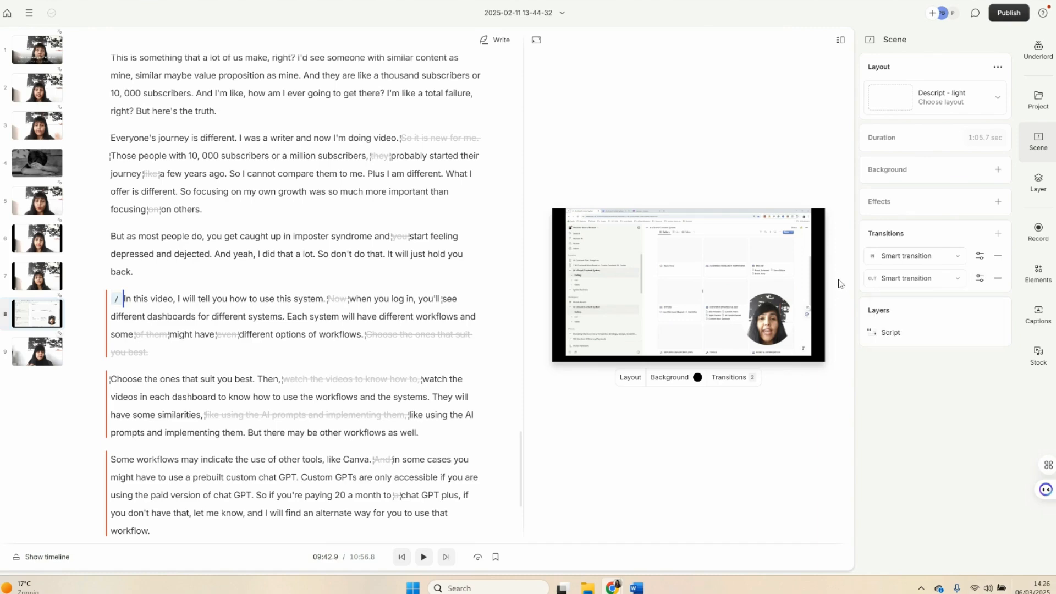
- Select the last scene, scene 9, and view its incoming transition
click(37, 351)
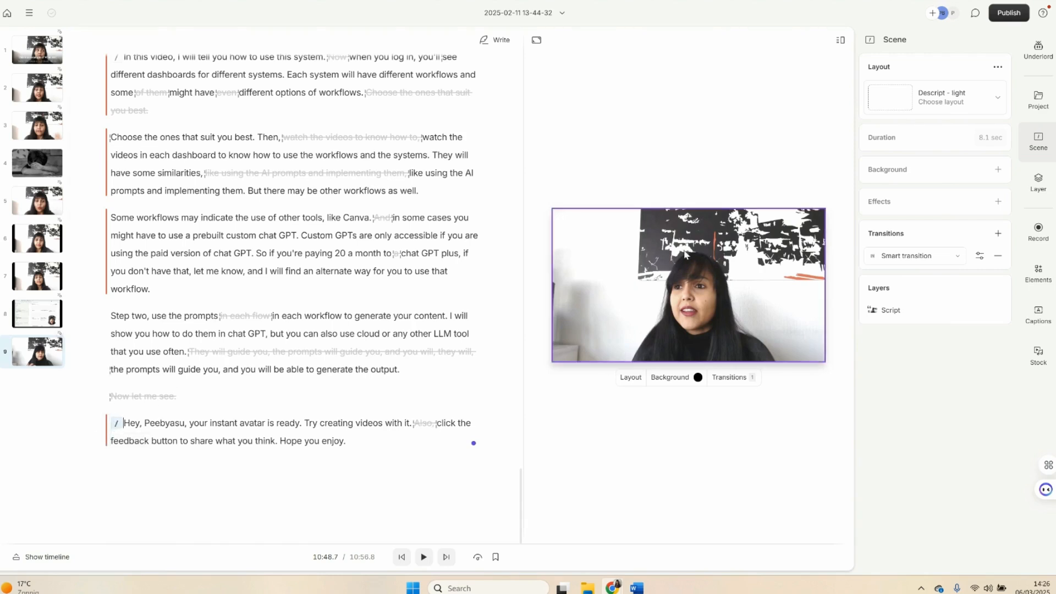
click(117, 424)
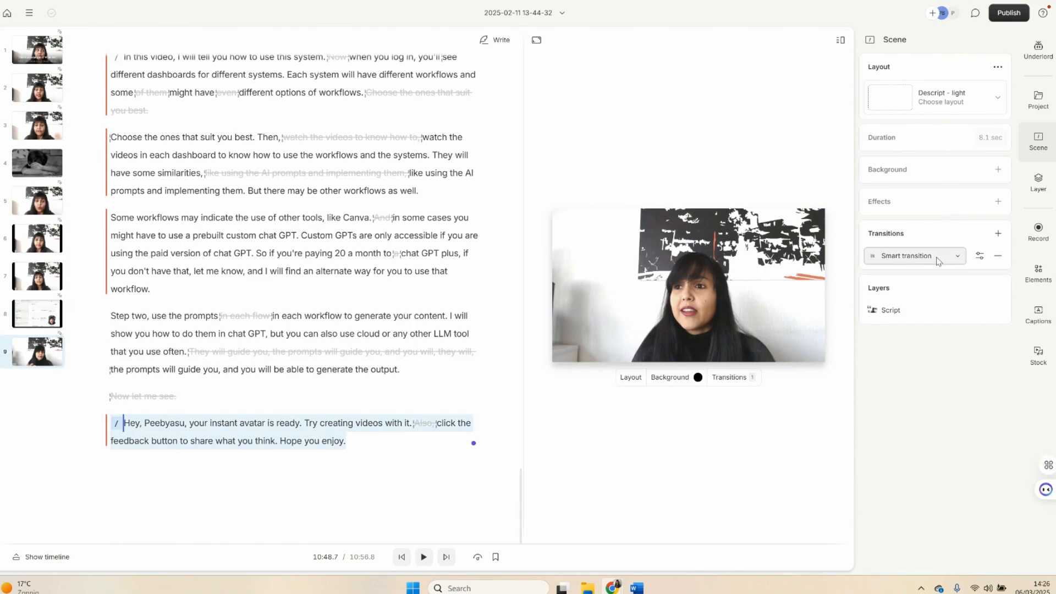
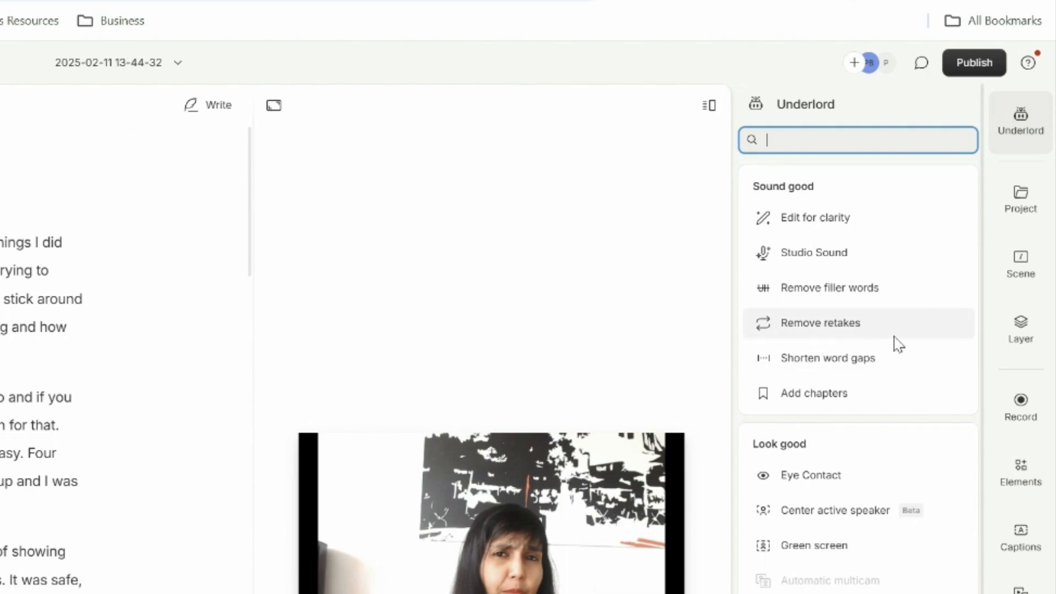
- Search the script for word gaps of more than 2 seconds using Shorten word gaps, and review the matches
mouse_move(898, 344)
mouse_move(835, 339)
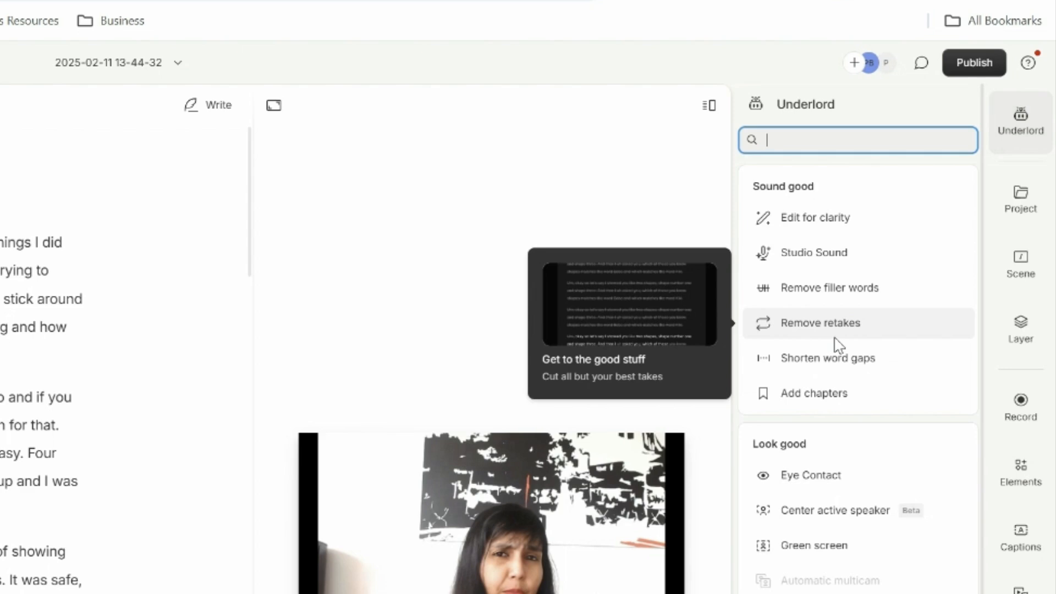
mouse_move(858, 373)
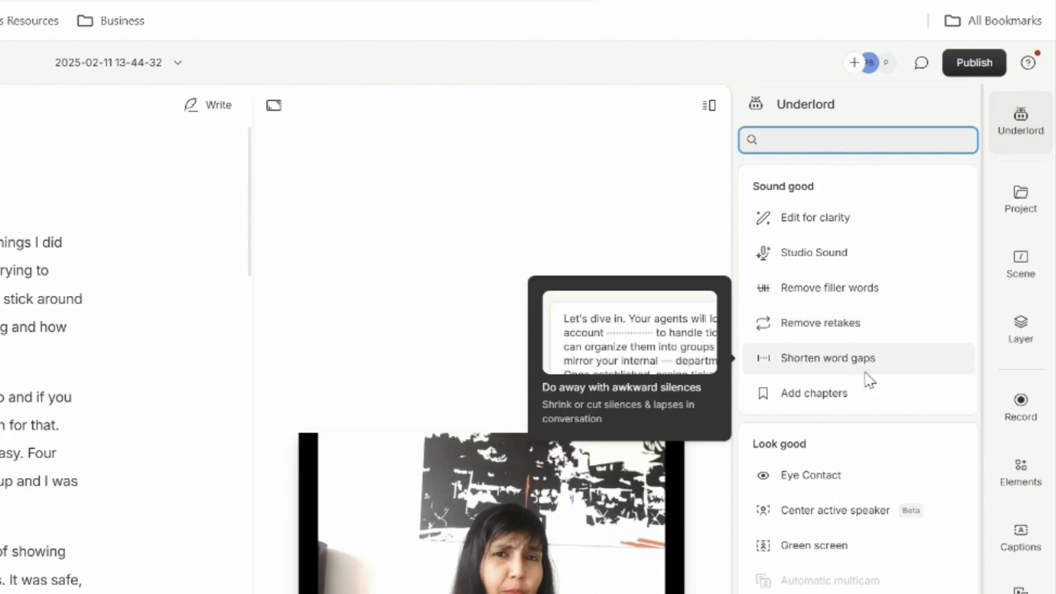
mouse_move(894, 313)
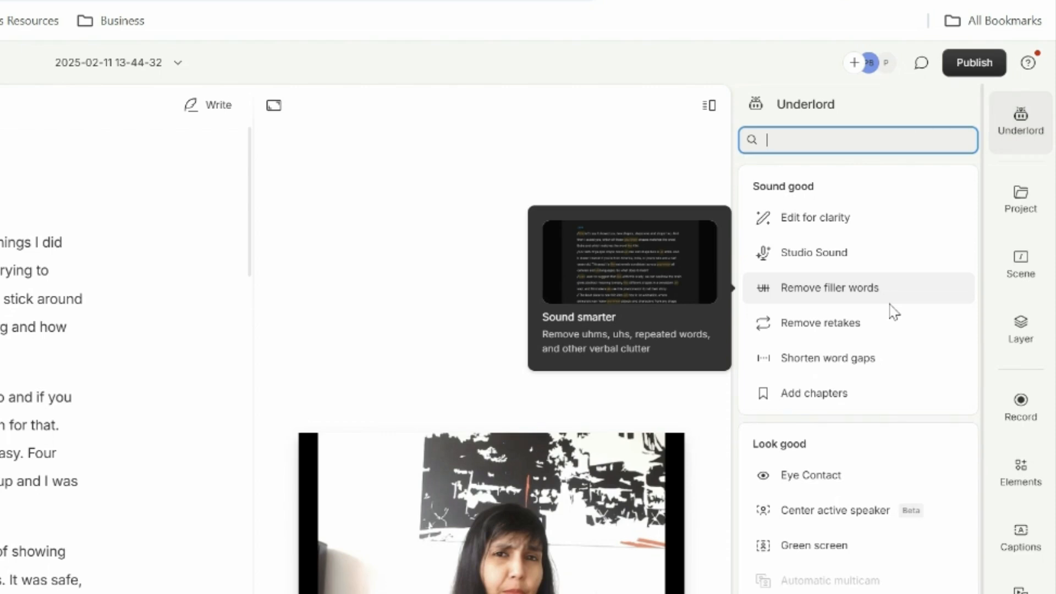
mouse_move(883, 223)
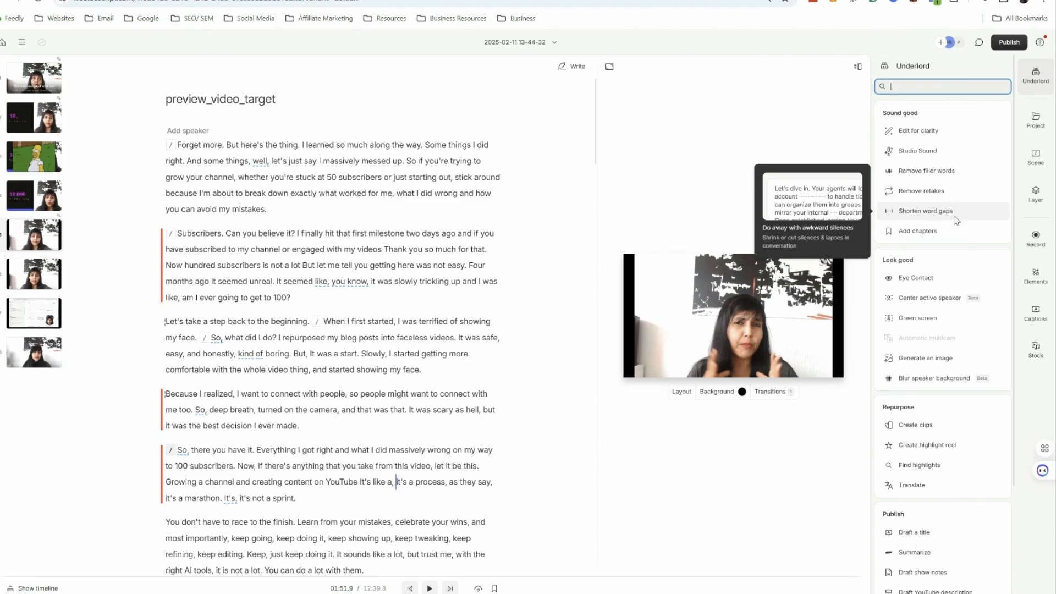
click(882, 358)
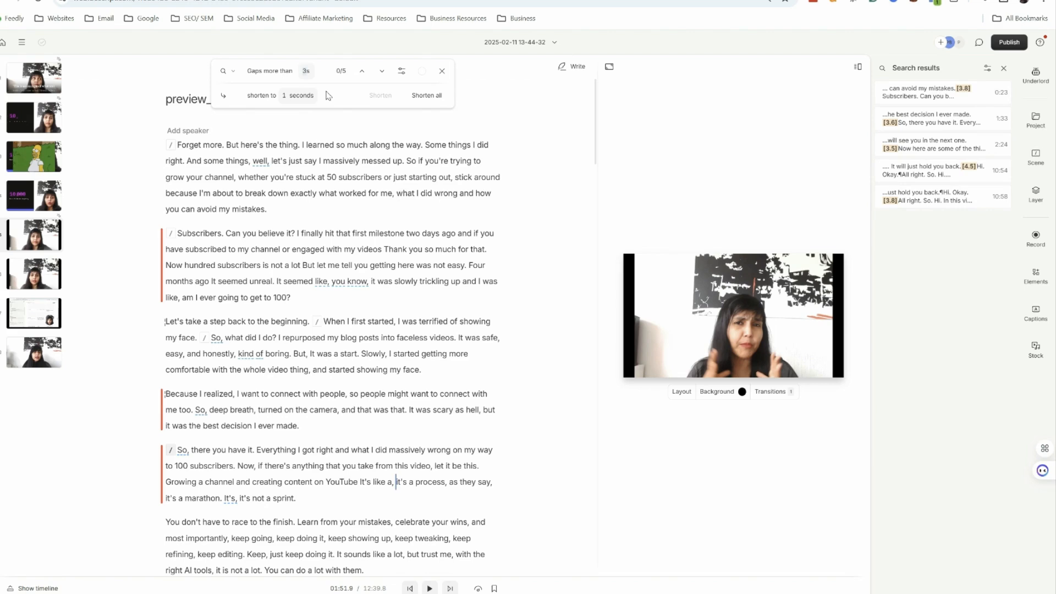
text(2)
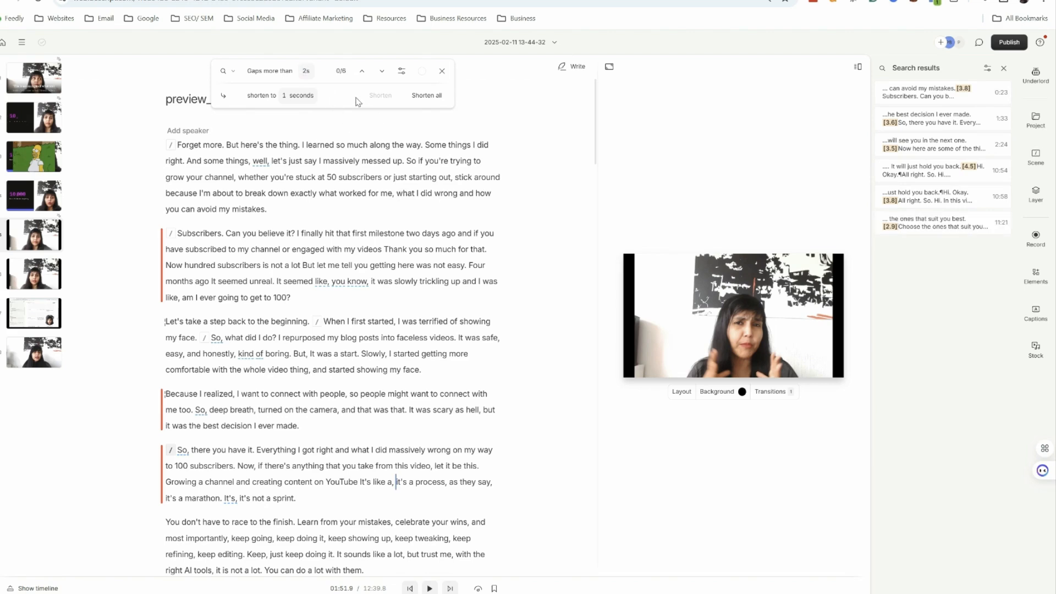
mouse_move(886, 231)
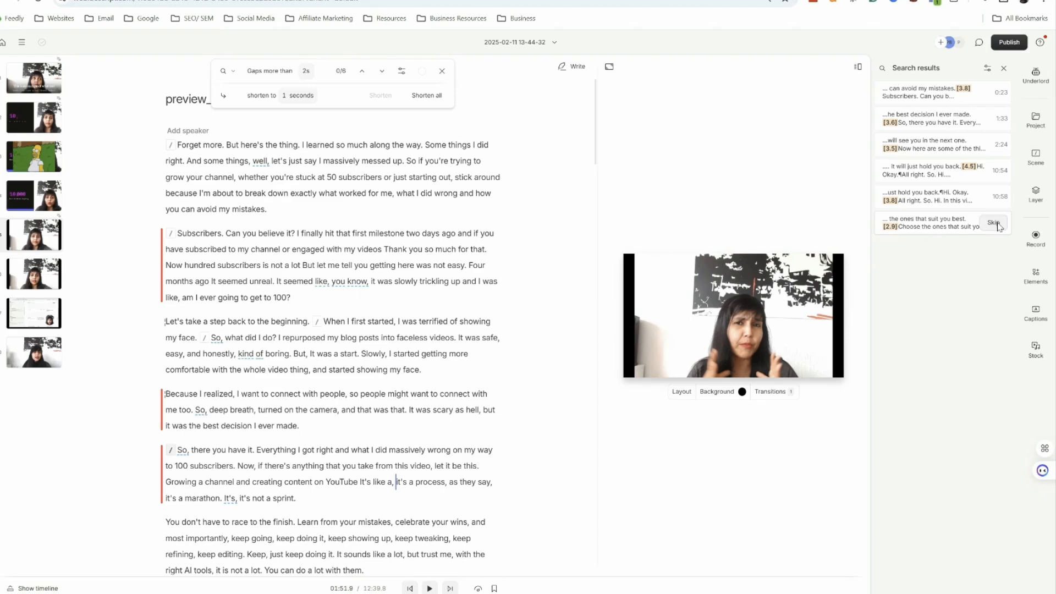
mouse_move(994, 88)
mouse_move(994, 151)
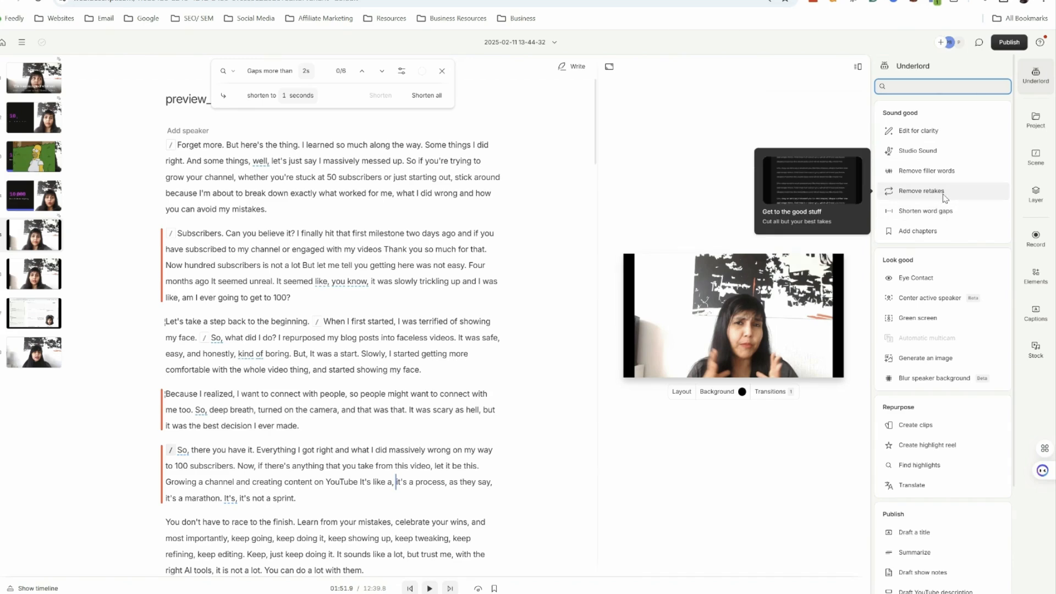
- Run Remove retakes on the script with Underlord and review the suggested cuts
click(942, 193)
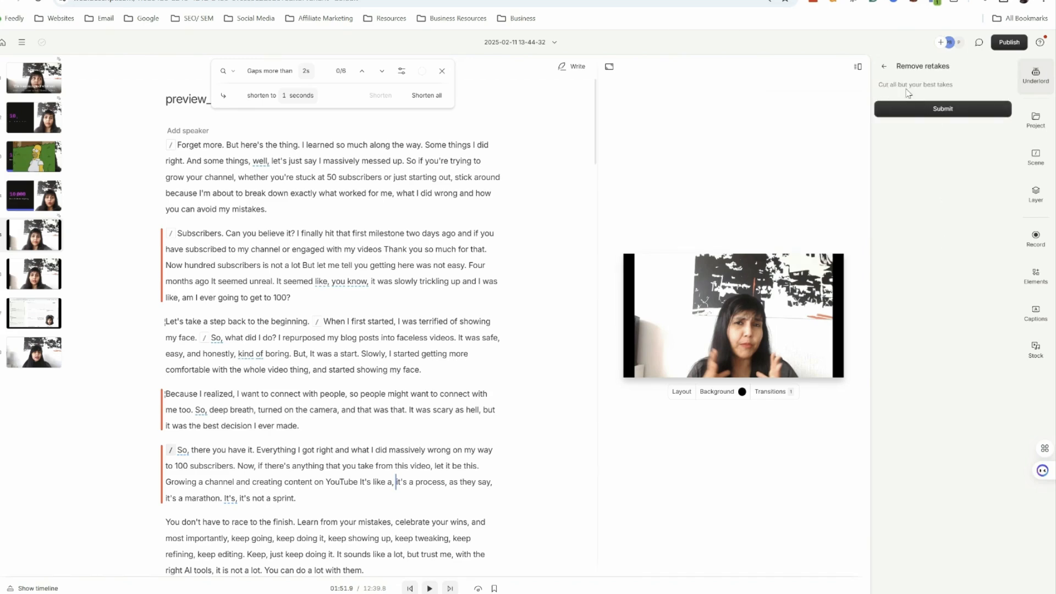
click(938, 109)
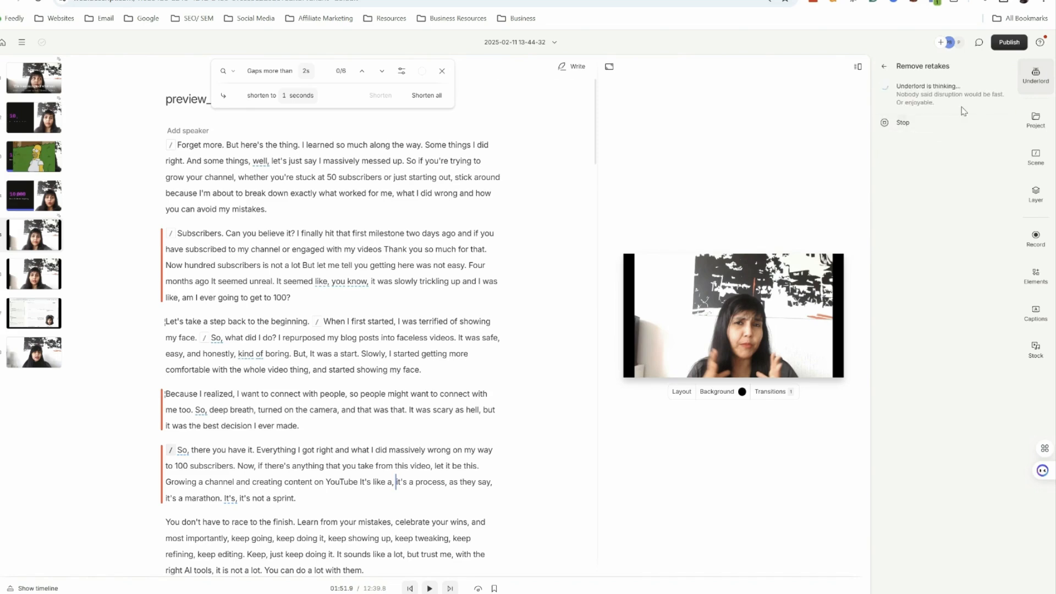
click(441, 71)
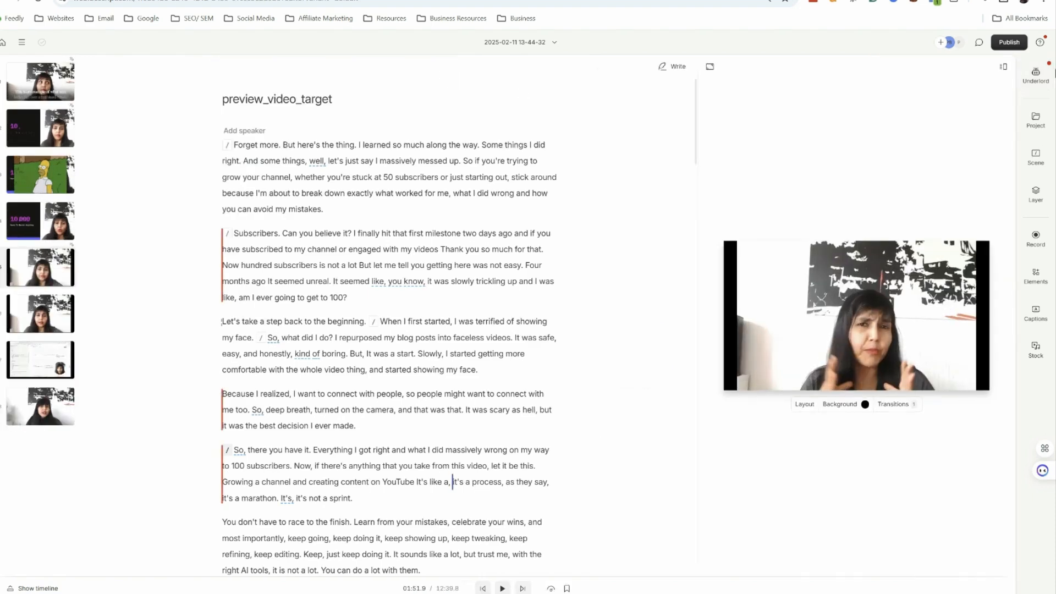
click(1036, 75)
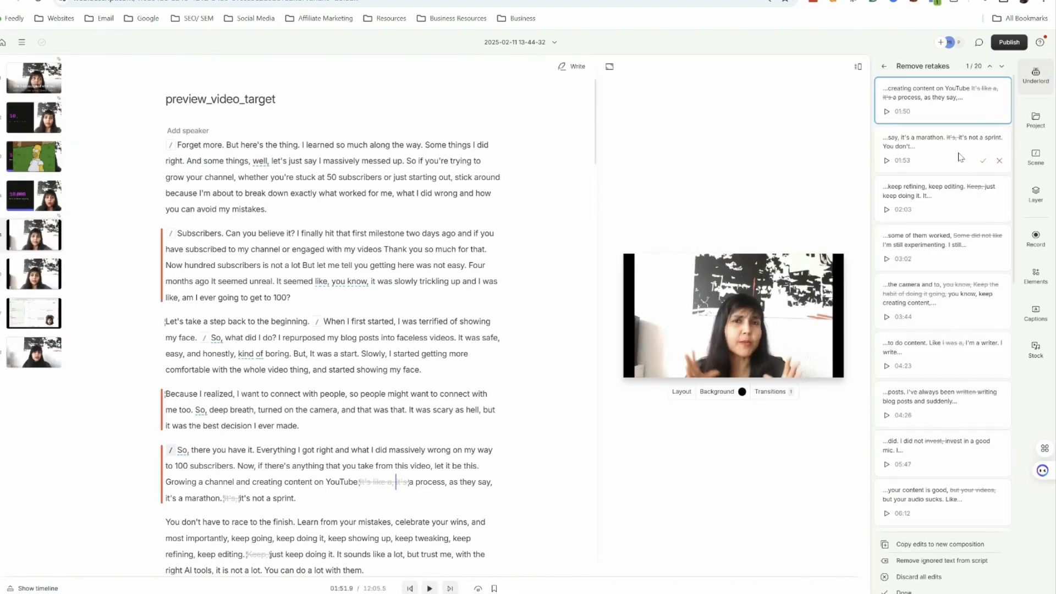
scroll(962, 387, down, 10)
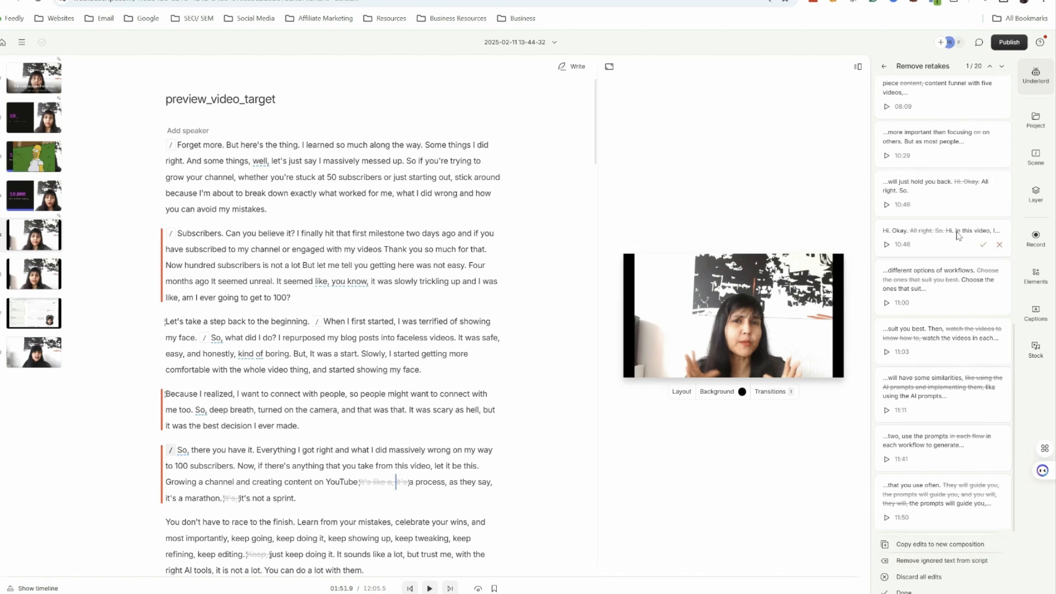
scroll(960, 237, up, 10)
click(884, 65)
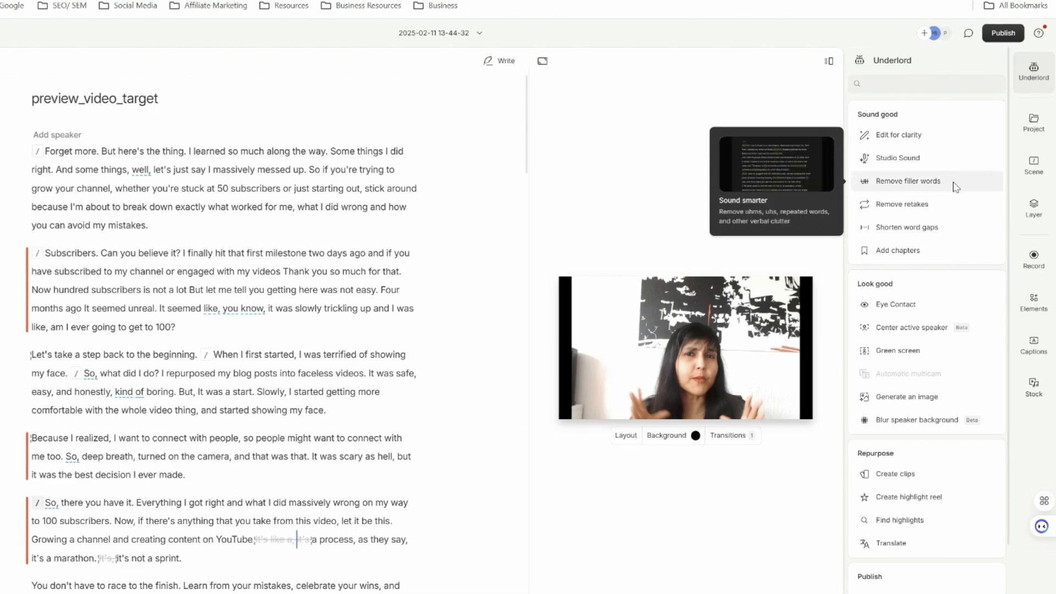
- Find all filler words in the script, review the matches, and choose Ignore as their removal action
click(955, 185)
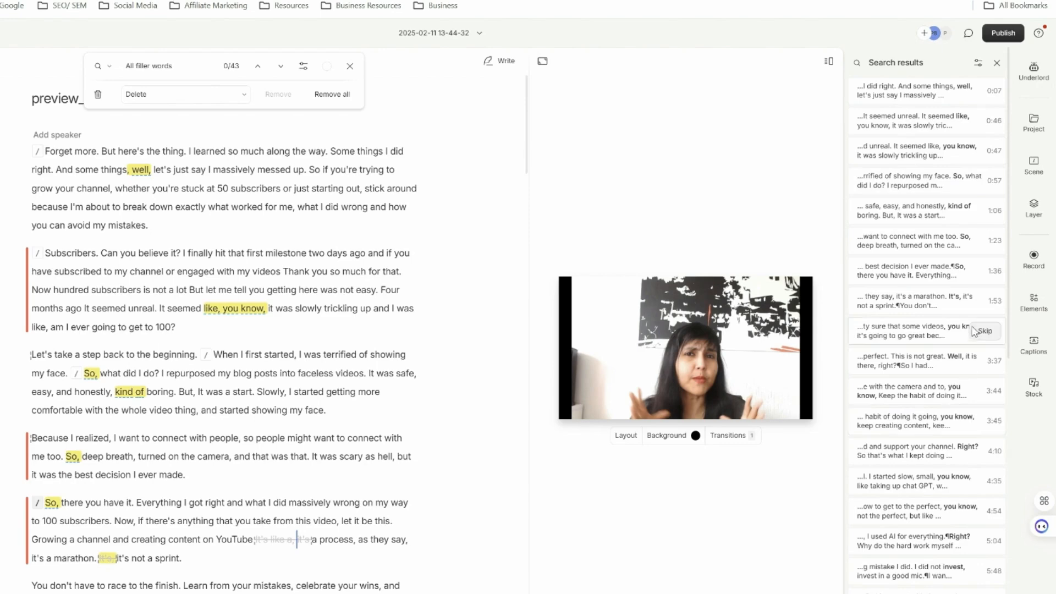
scroll(956, 514, down, 3)
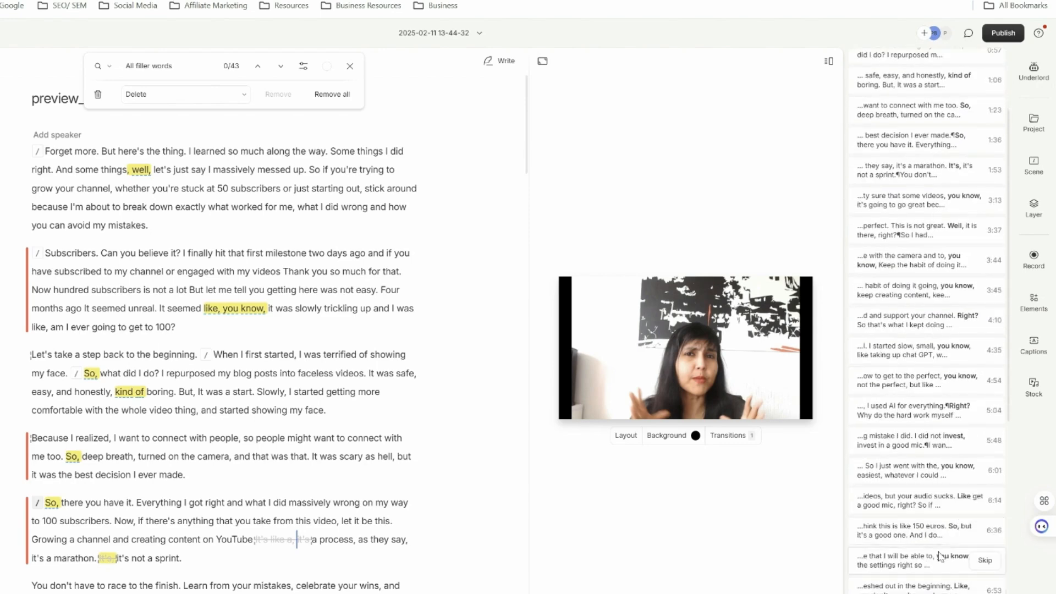
scroll(937, 550, down, 5)
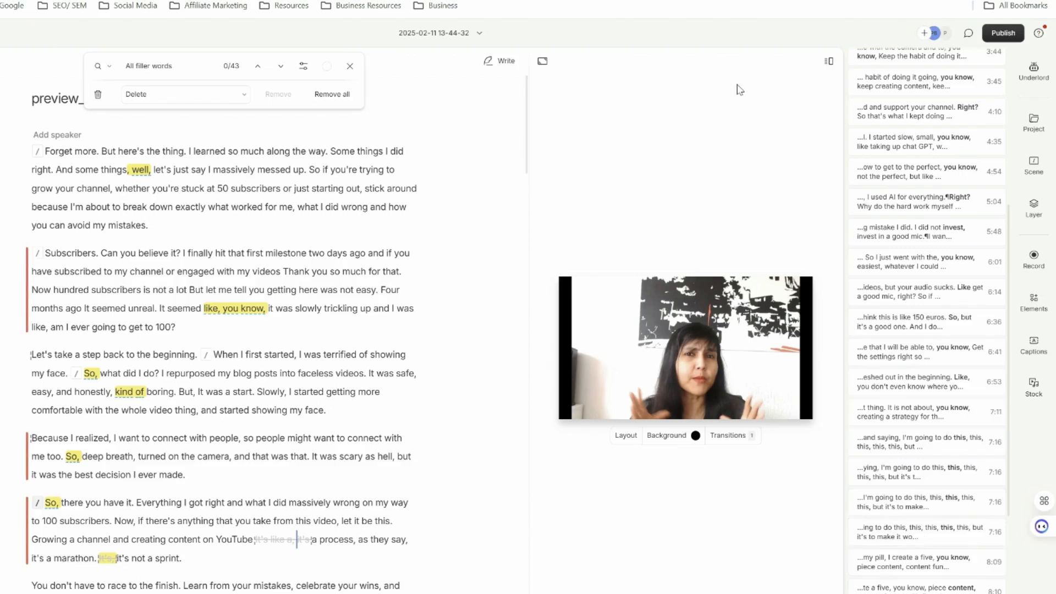
click(243, 95)
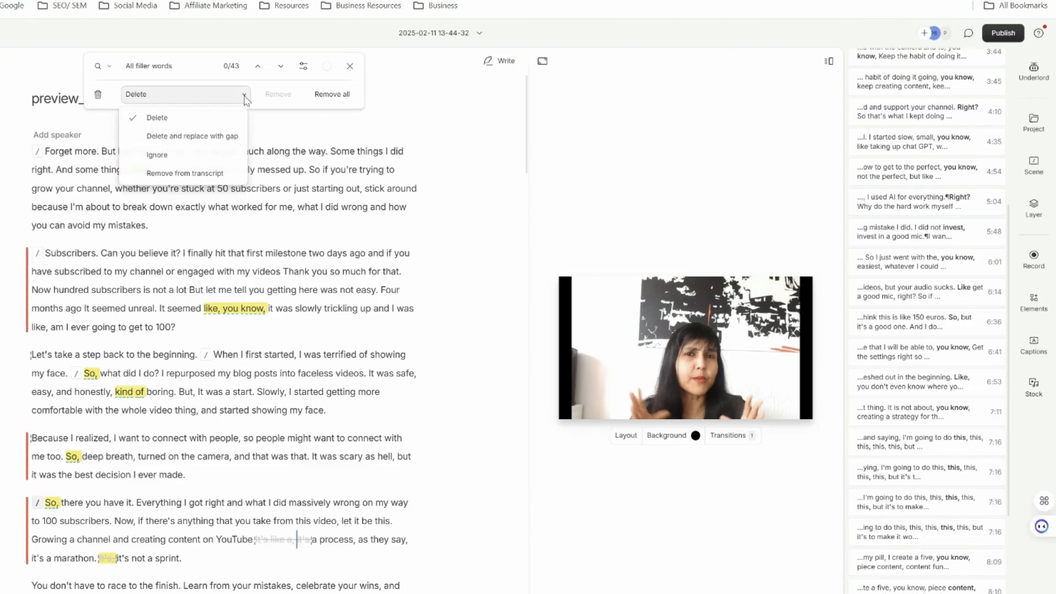
click(219, 155)
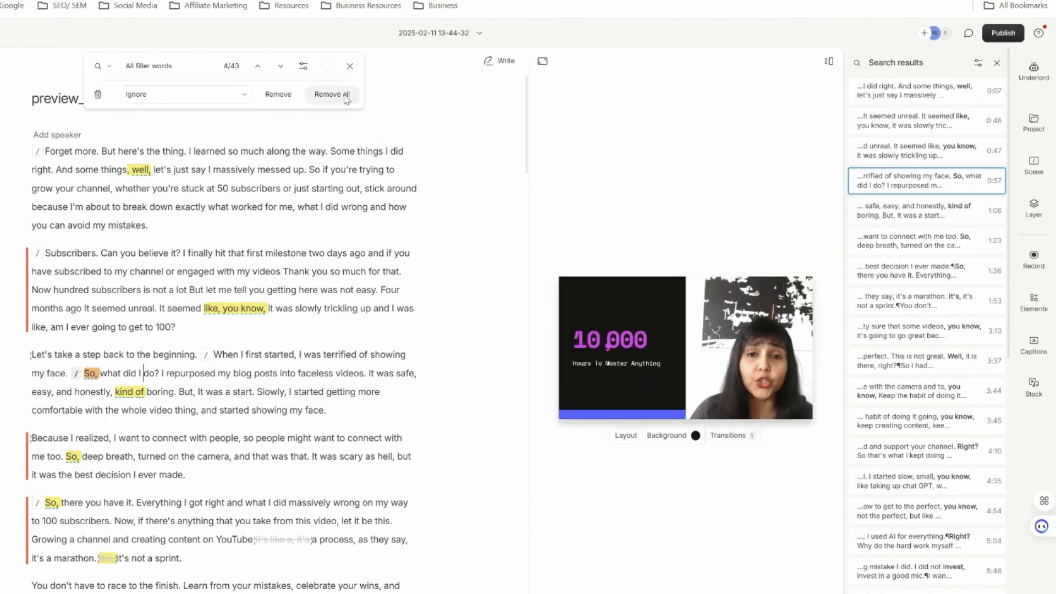
- Run Edit for clarity on the script at Medium edit intensity and review the suggested cuts
click(1033, 70)
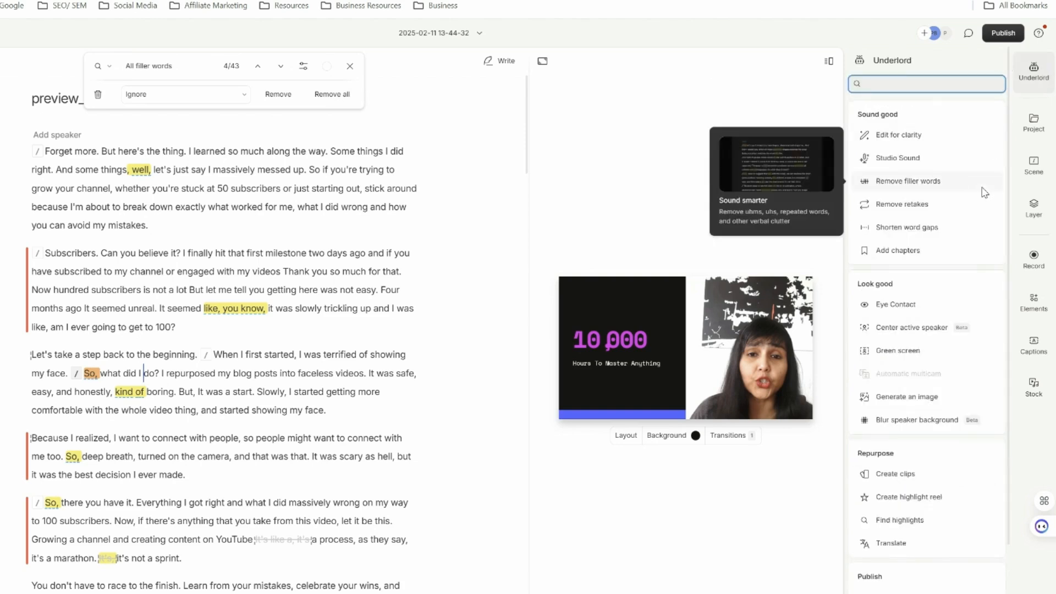
click(936, 142)
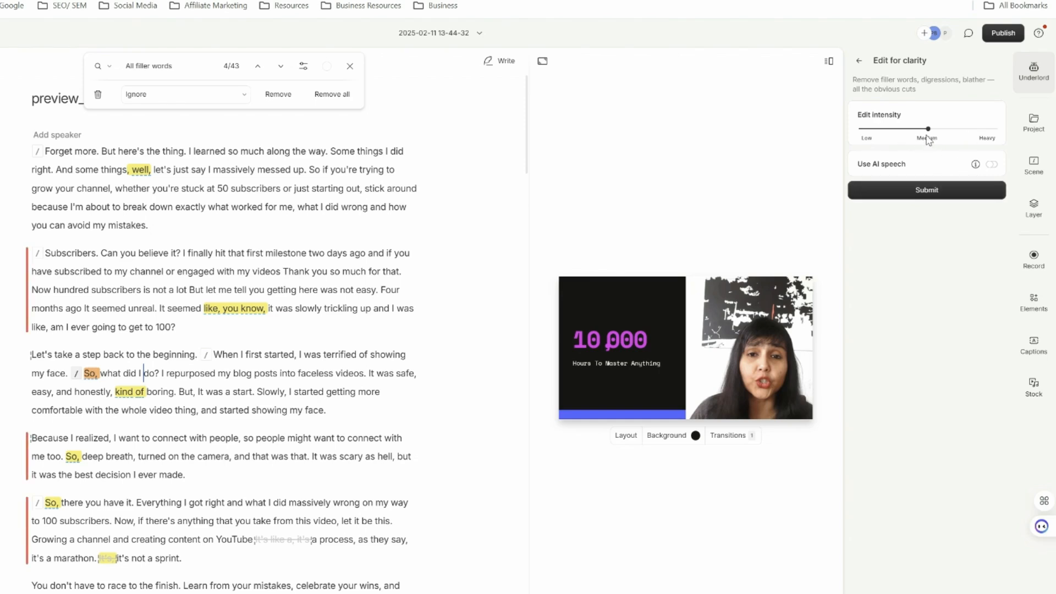
click(927, 190)
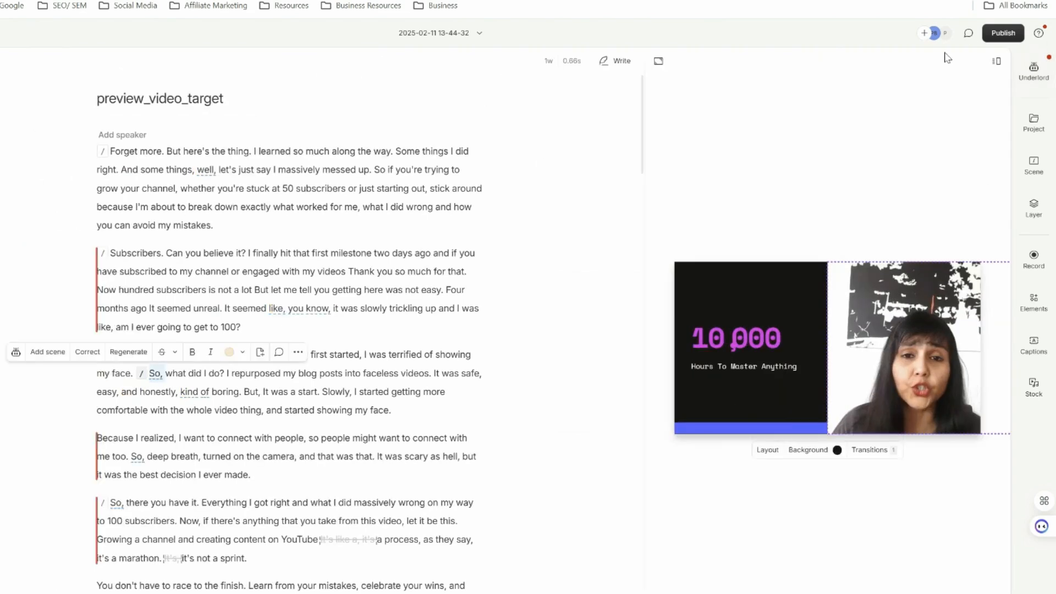
click(1024, 83)
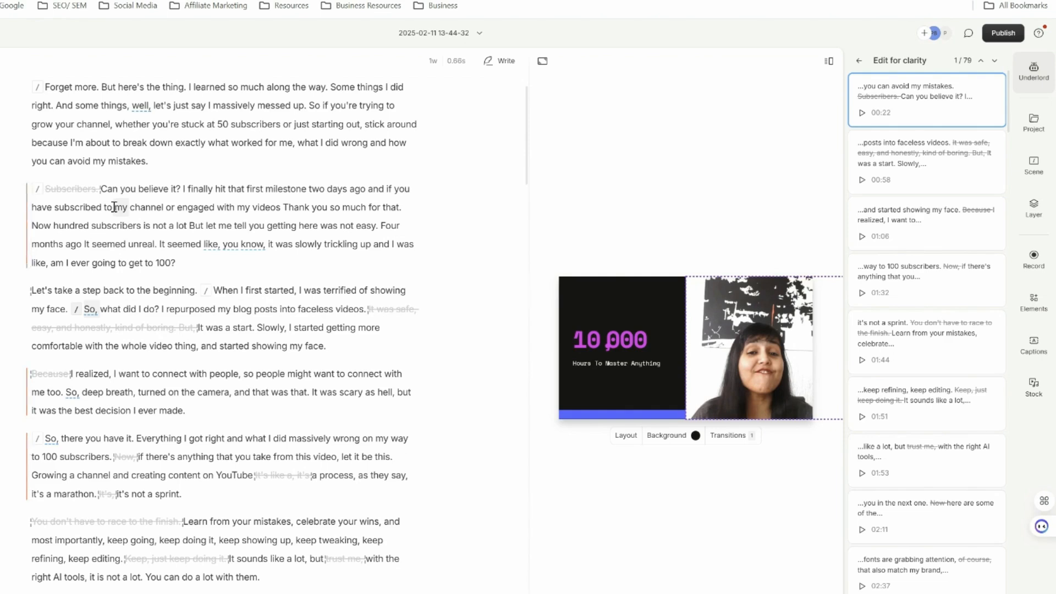
scroll(177, 410, down, 13)
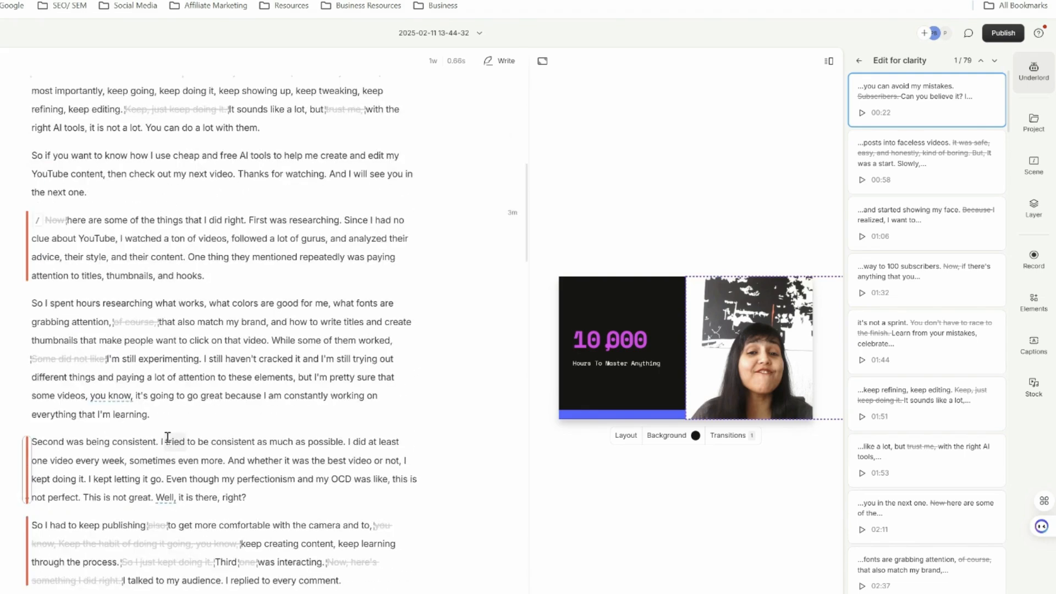
scroll(172, 442, down, 13)
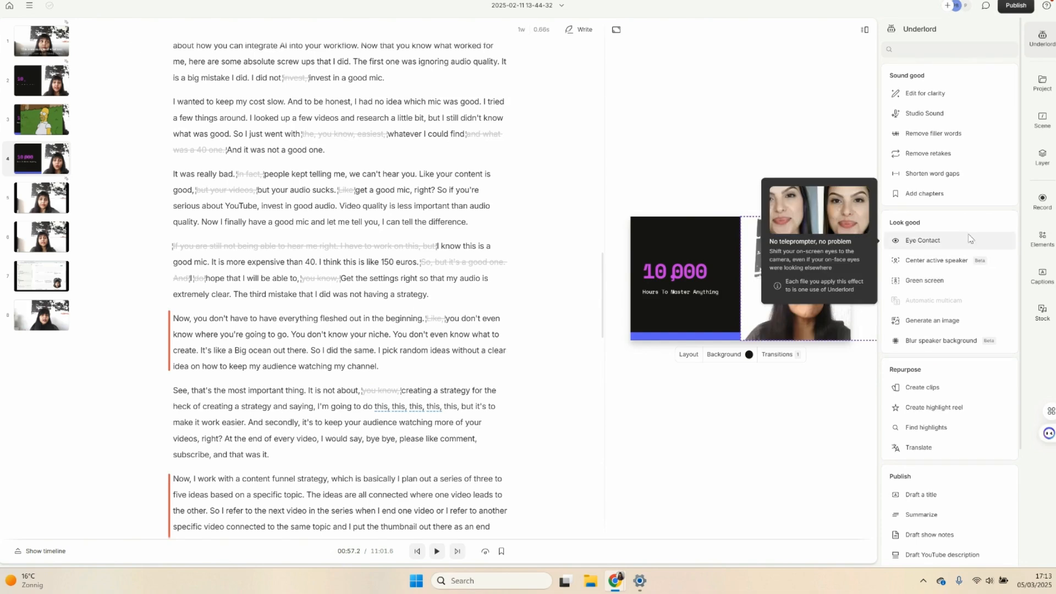
scroll(960, 220, down, 1)
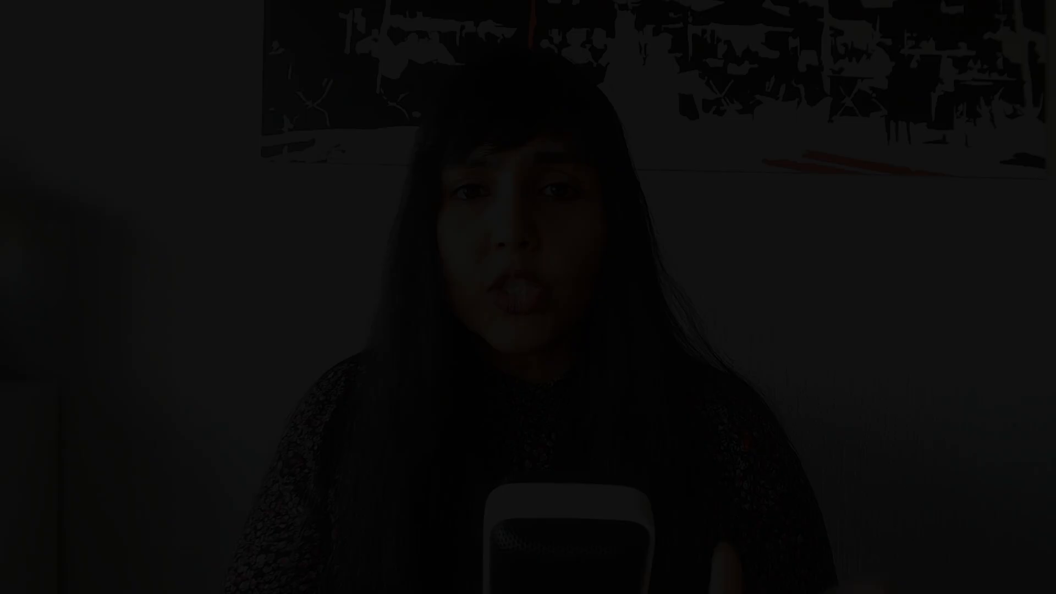